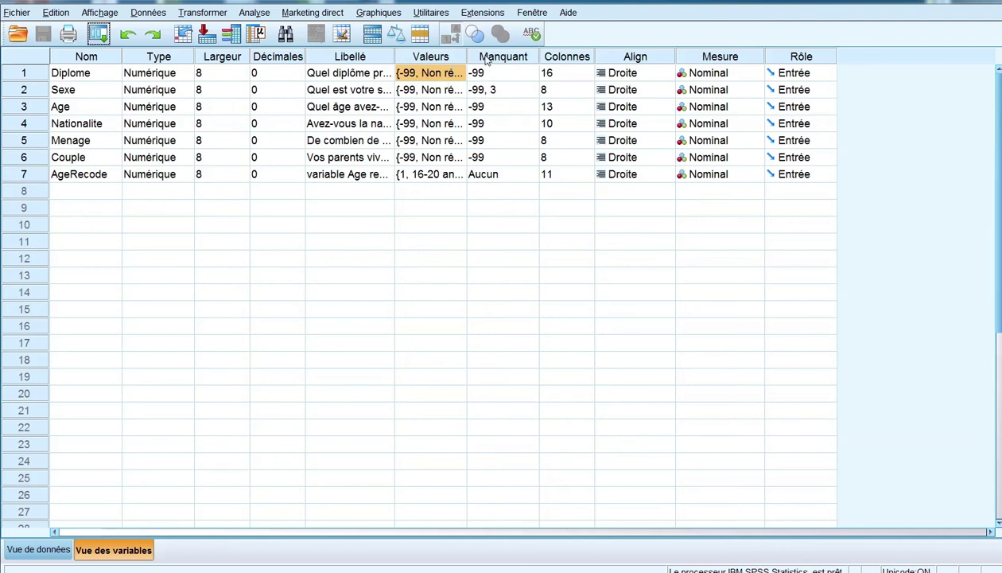
- Examine the value labels defined for the Diplome variable, including the codes for Non réponse and Bachelor
{"action": "left_click", "coordinate": [450, 77]}
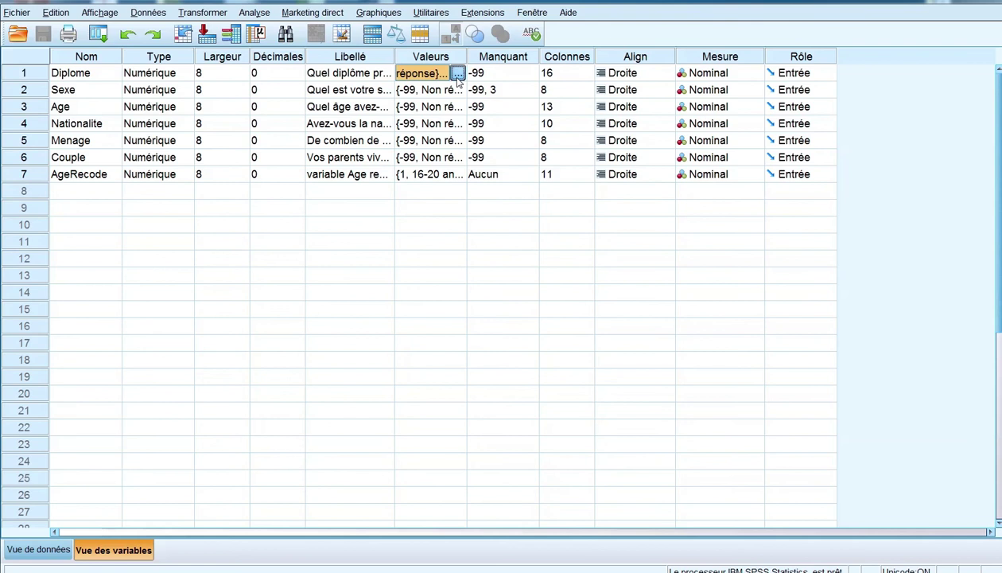
{"action": "left_click", "coordinate": [458, 74]}
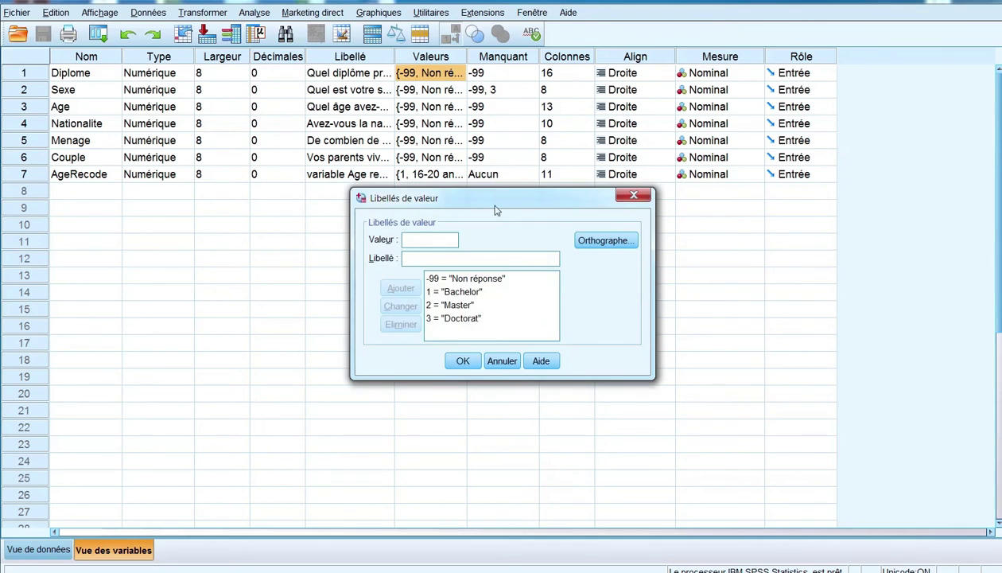
{"action": "left_click_drag", "start_coordinate": [494, 205], "coordinate": [486, 158]}
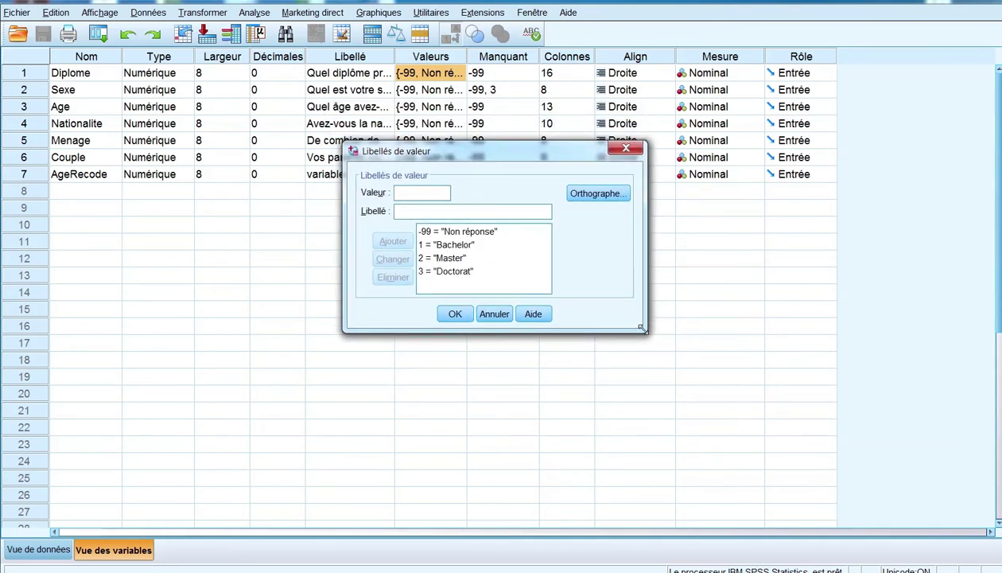
{"action": "left_click_drag", "start_coordinate": [641, 328], "coordinate": [703, 355]}
{"action": "left_click", "coordinate": [473, 231]}
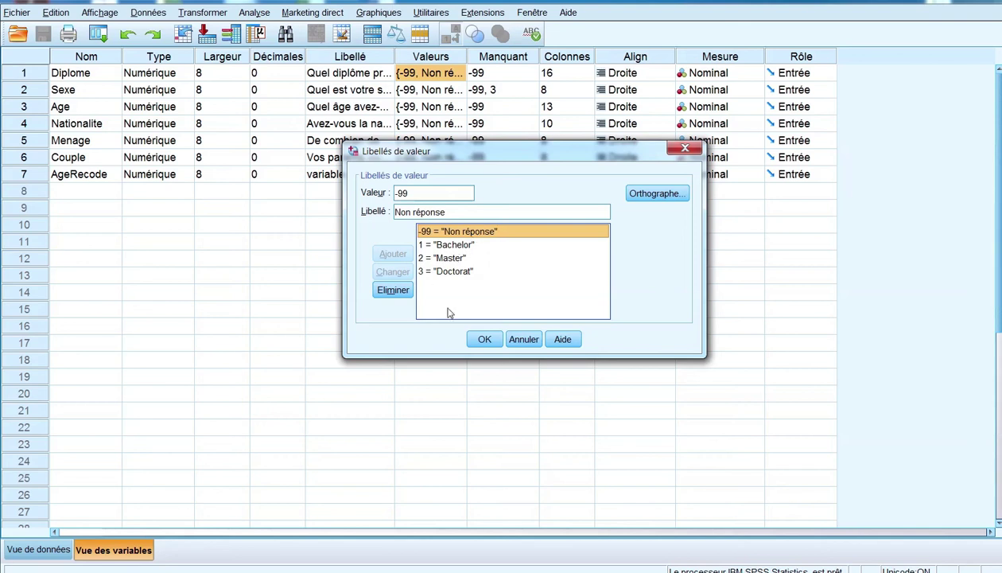
{"action": "left_click", "coordinate": [490, 246]}
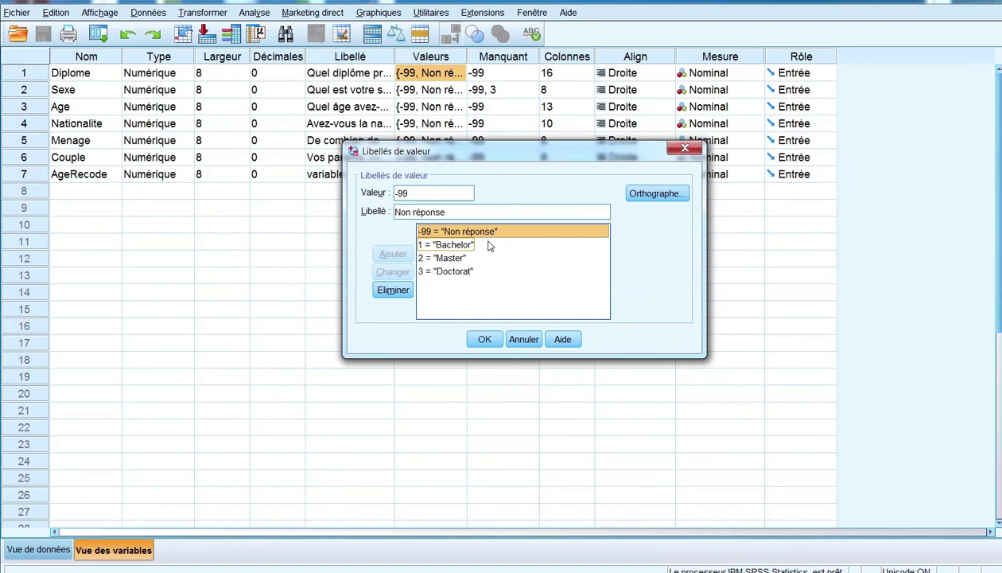
{"action": "left_click", "coordinate": [487, 237]}
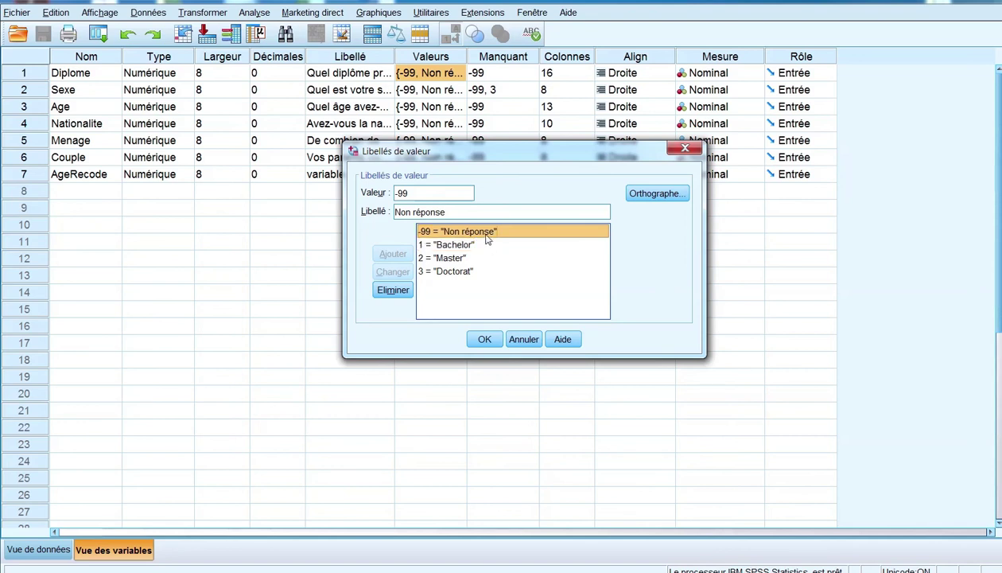
{"action": "left_click", "coordinate": [444, 246]}
{"action": "left_click", "coordinate": [444, 245]}
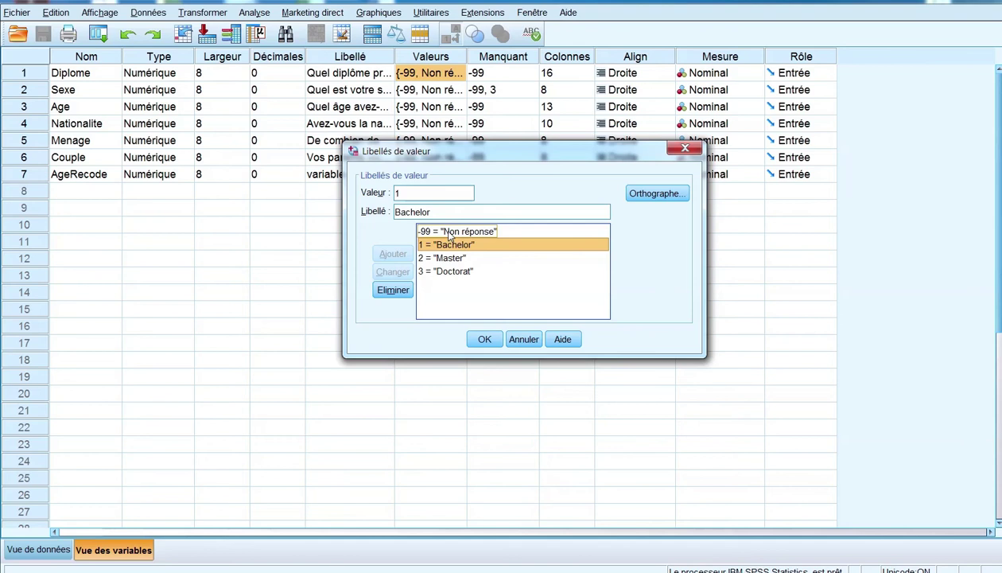
{"action": "left_click", "coordinate": [449, 232]}
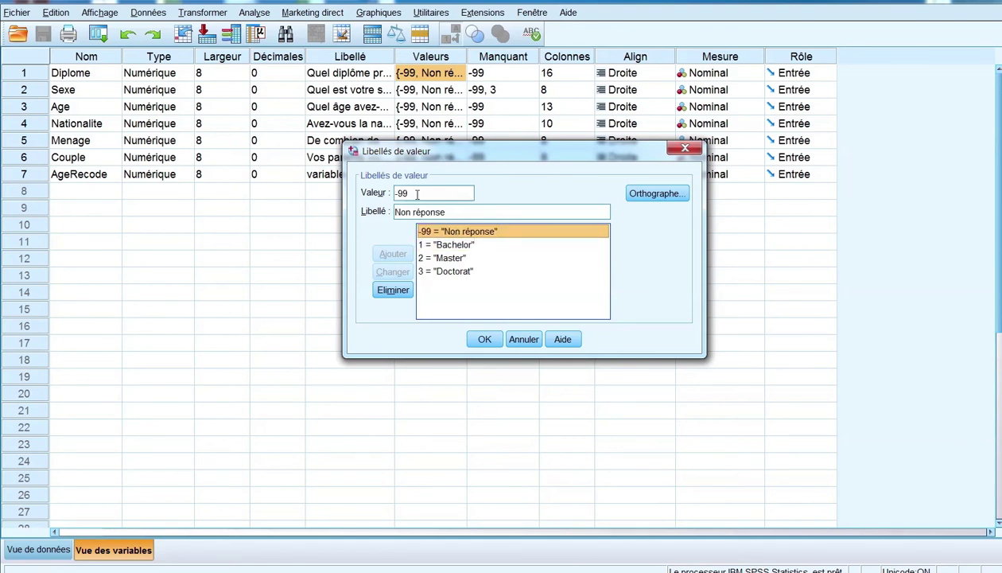
{"action": "left_click", "coordinate": [686, 149]}
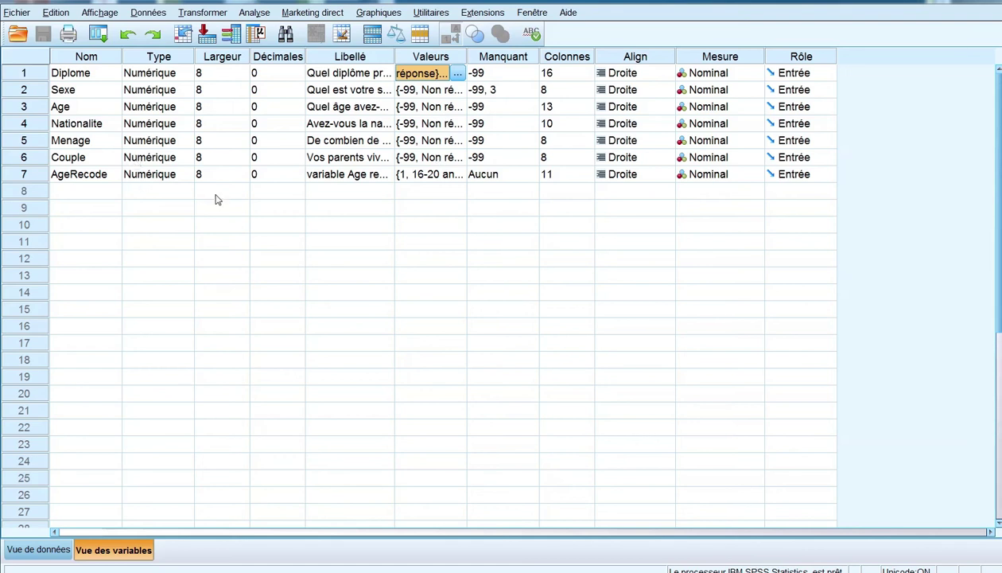
- Review the missing-value options of the Diplome variable, keeping -99 as its discrete missing value
{"action": "left_click", "coordinate": [100, 110]}
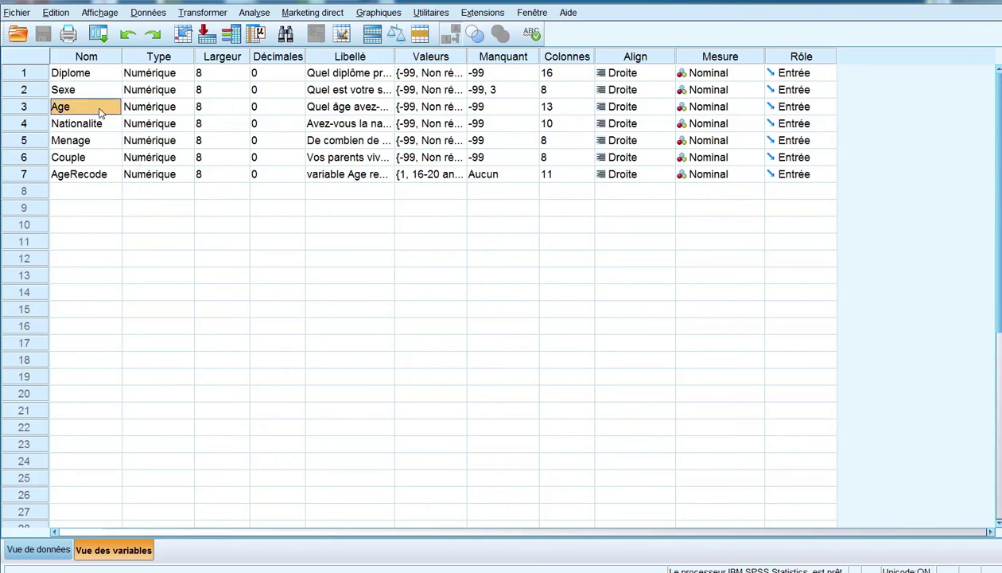
{"action": "left_click", "coordinate": [531, 73]}
{"action": "left_click", "coordinate": [533, 72]}
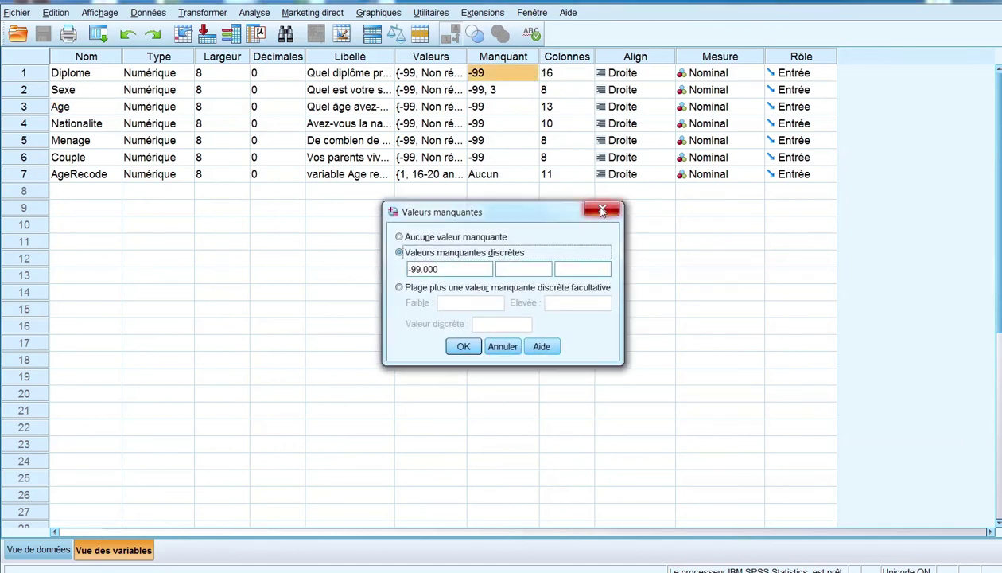
{"action": "left_click_drag", "start_coordinate": [550, 217], "coordinate": [548, 199]}
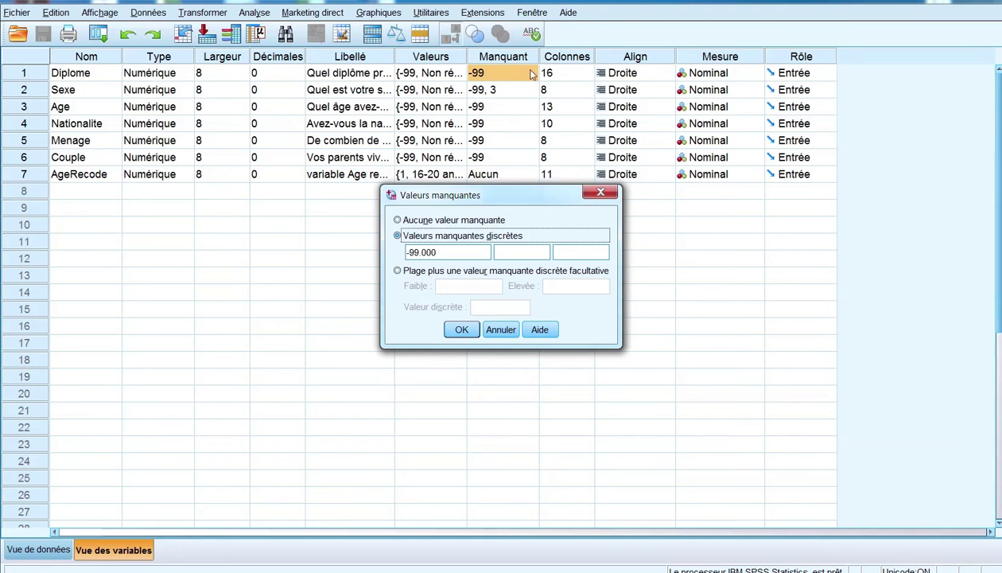
{"action": "left_click", "coordinate": [413, 225]}
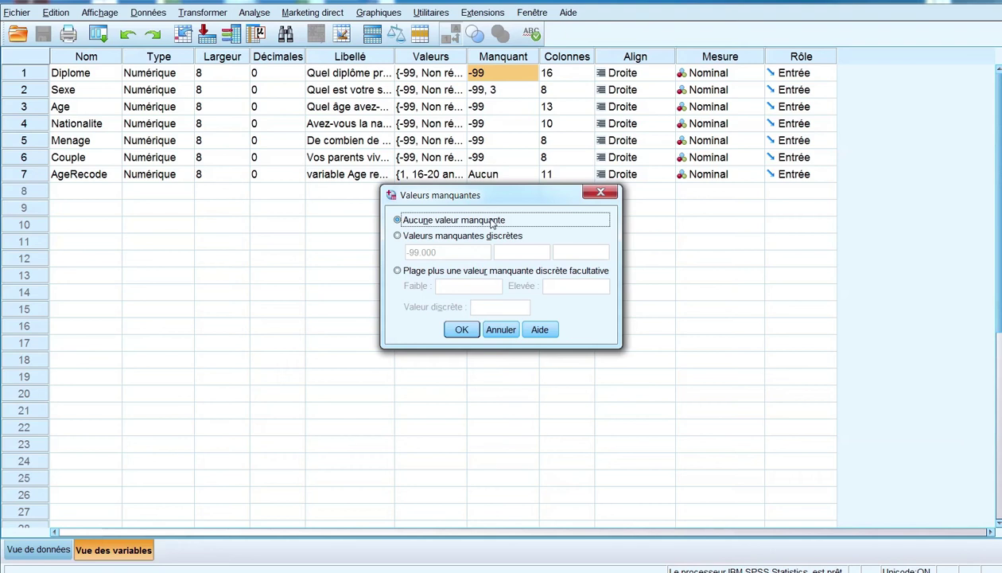
{"action": "left_click", "coordinate": [434, 237]}
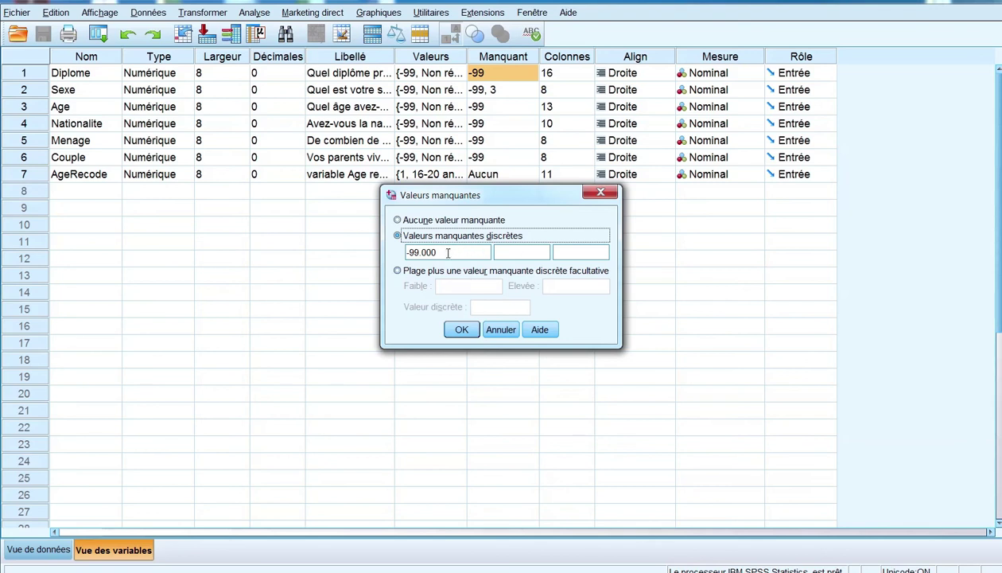
{"action": "left_click_drag", "start_coordinate": [448, 252], "coordinate": [402, 252]}
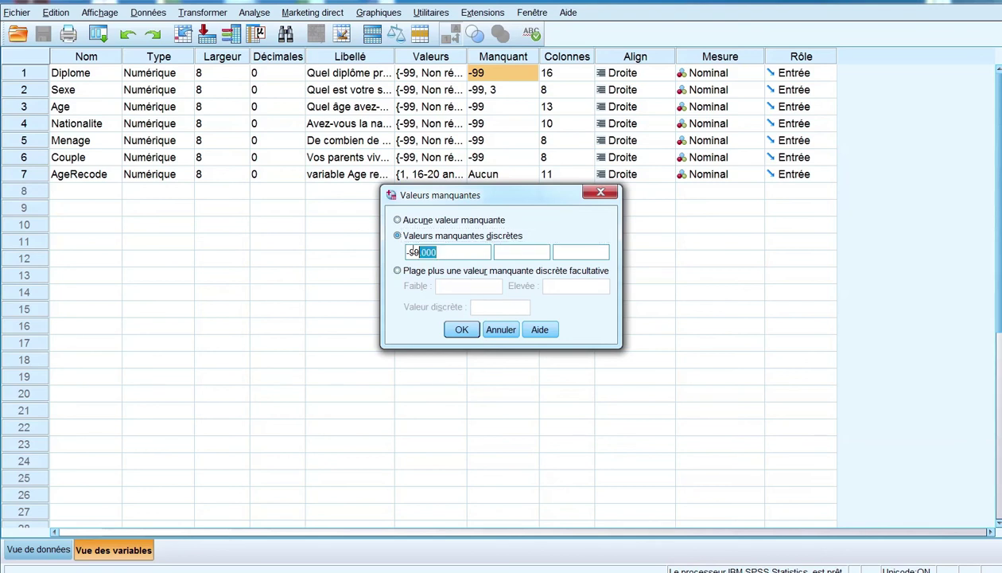
{"action": "left_click", "coordinate": [513, 252]}
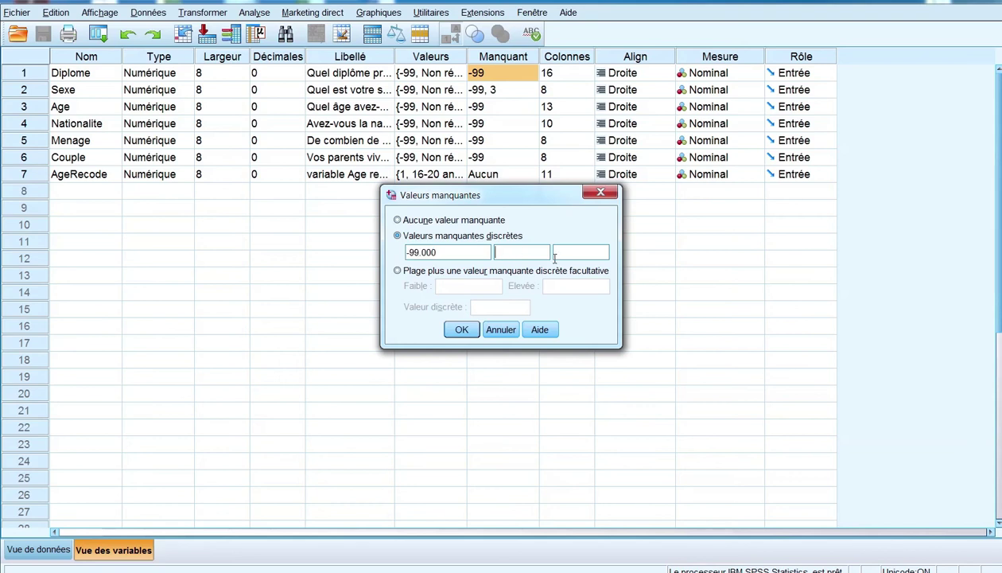
{"action": "left_click", "coordinate": [462, 330]}
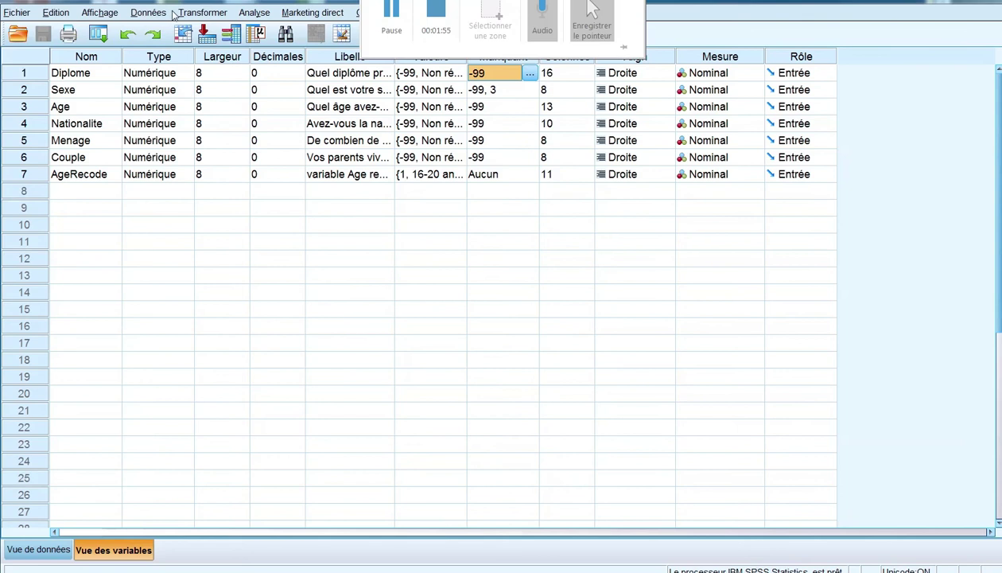
- Create a new syntax file and move its window down to uncover the first variable row
{"action": "left_click", "coordinate": [18, 14]}
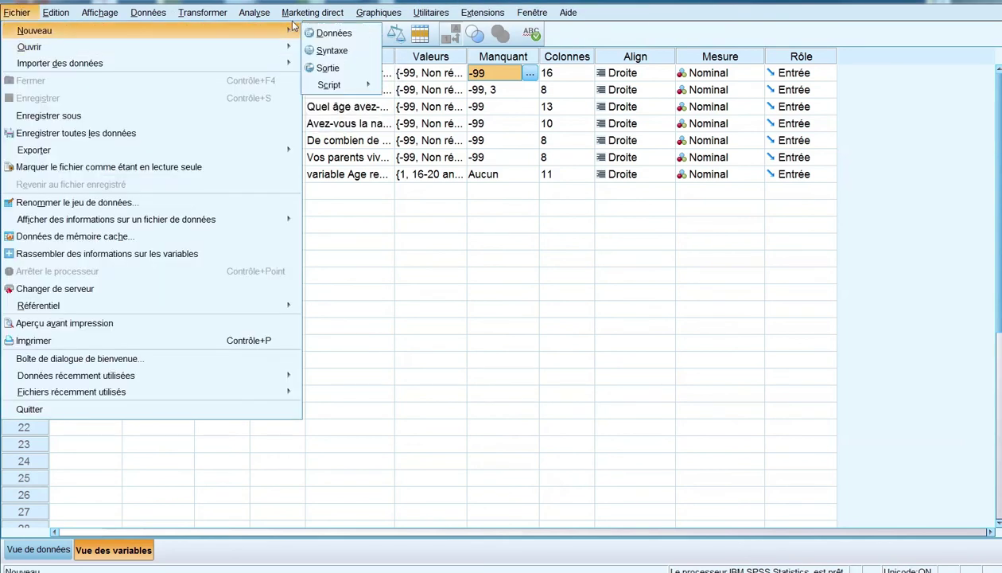
{"action": "left_click", "coordinate": [290, 24]}
{"action": "left_click", "coordinate": [17, 12]}
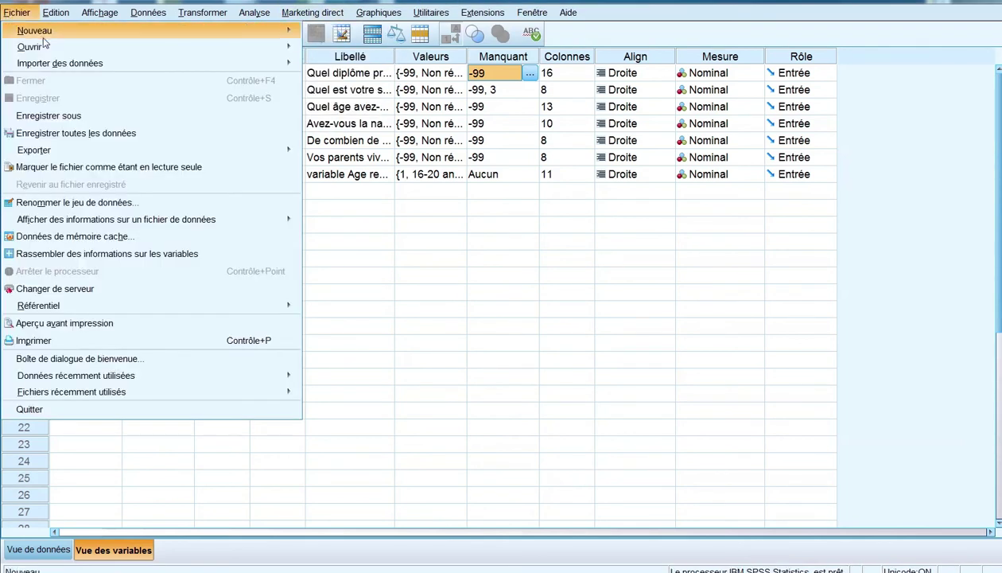
{"action": "mouse_move", "coordinate": [238, 30]}
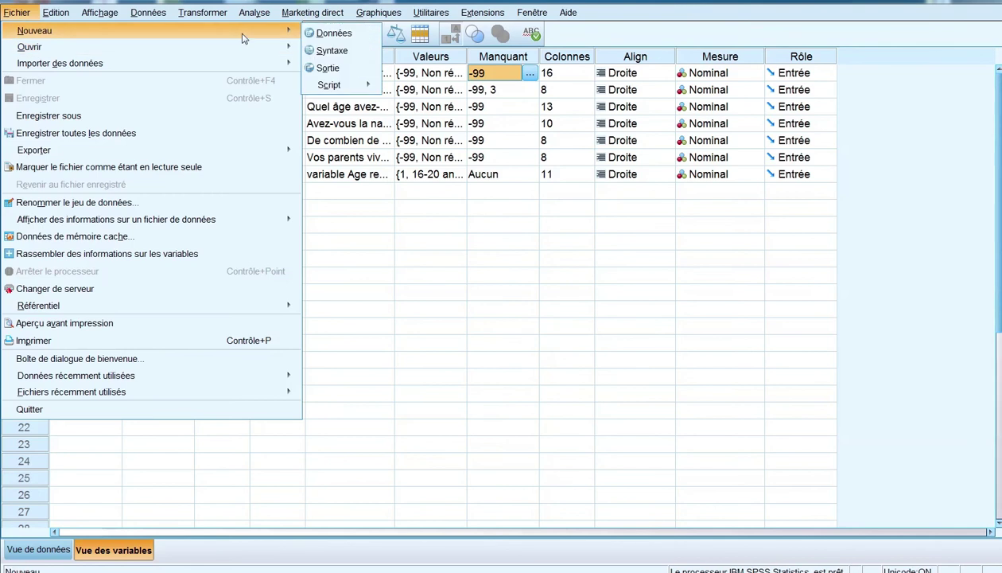
{"action": "left_click", "coordinate": [330, 52]}
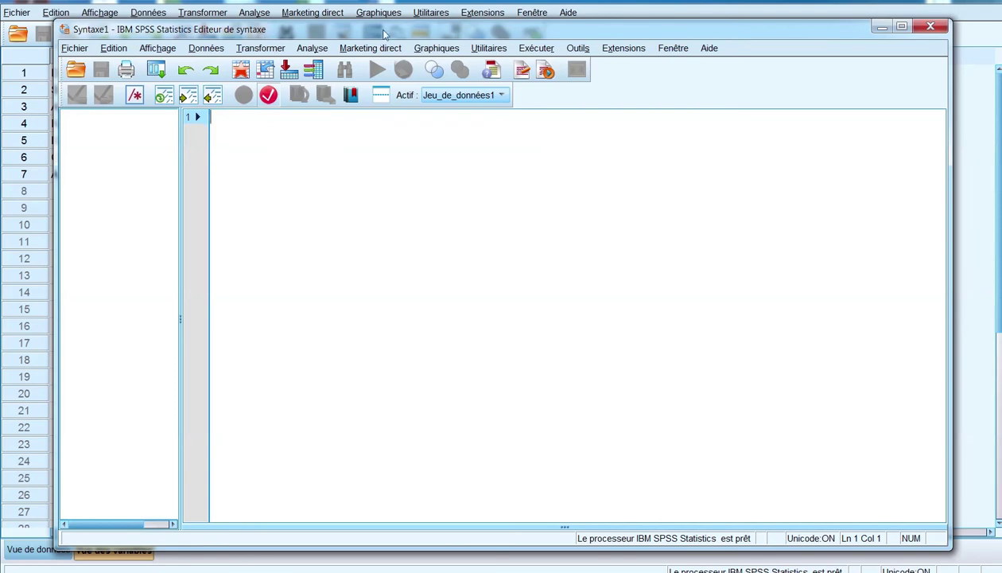
{"action": "left_click_drag", "start_coordinate": [384, 33], "coordinate": [398, 98]}
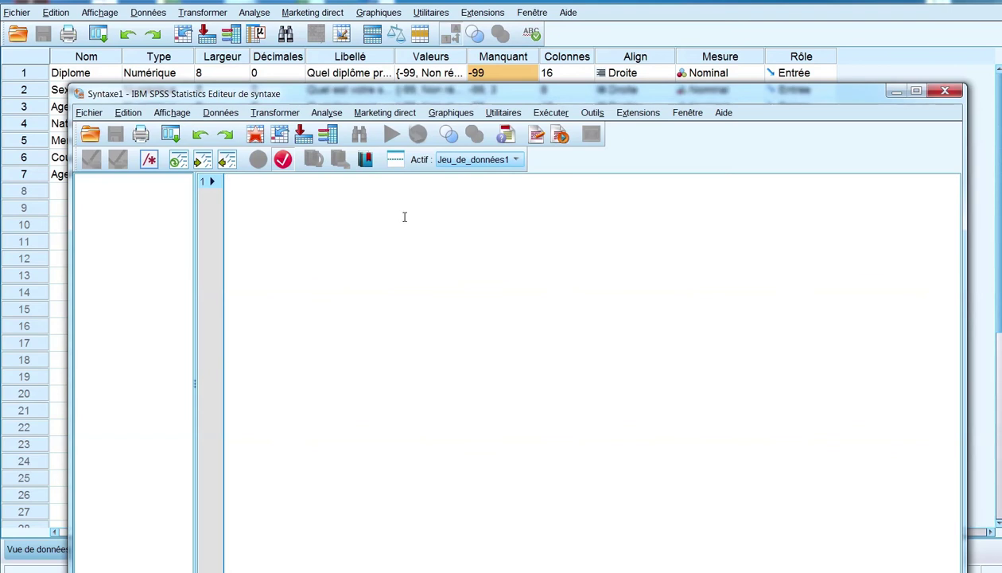
- Write and run the syntax "missing values all ()." to clear all variables' missing values, and move the syntax window below the variable list
{"action": "type", "text": "missing "}
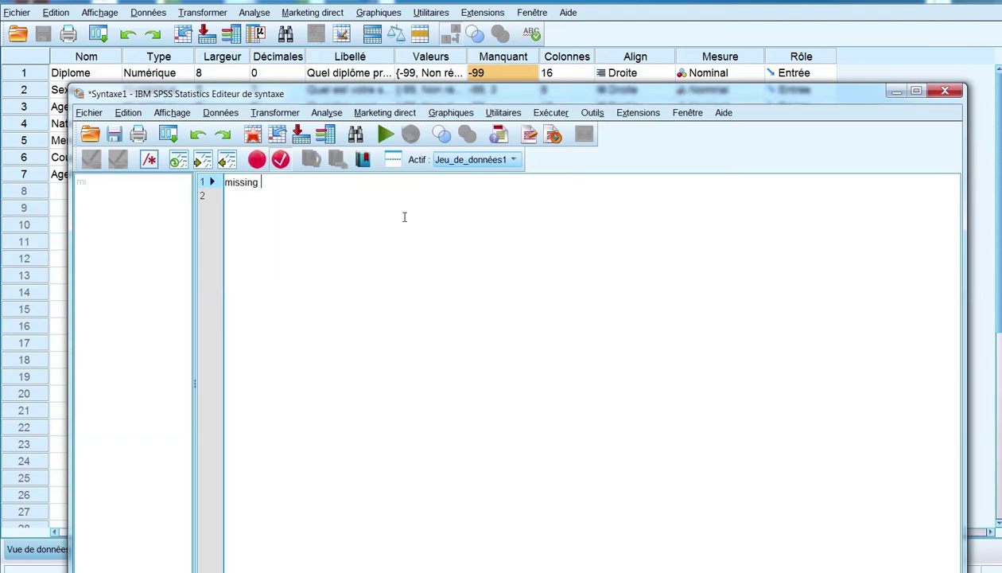
{"action": "type", "text": "values"}
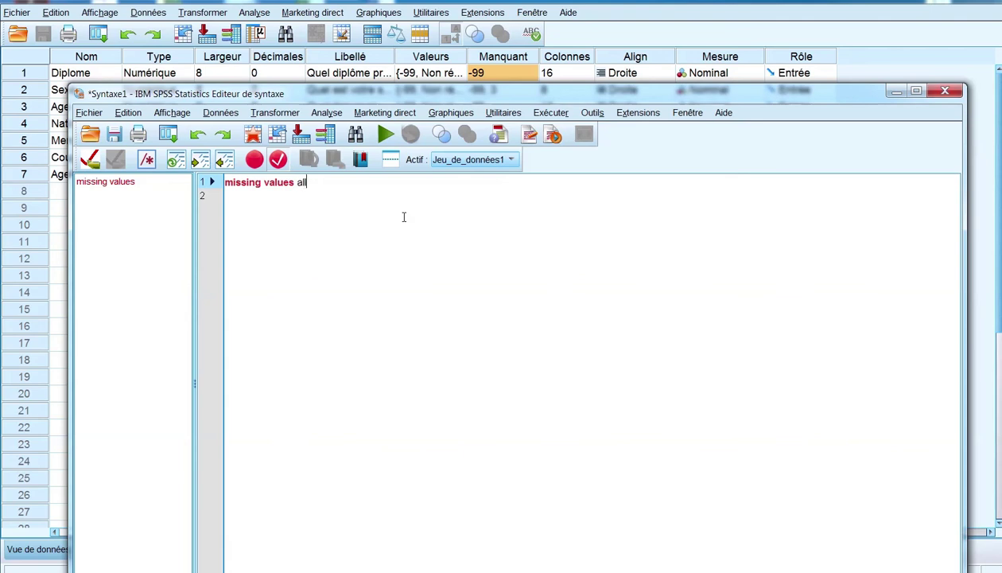
{"action": "type", "text": "all ()."}
{"action": "left_click_drag", "start_coordinate": [356, 184], "coordinate": [224, 186]}
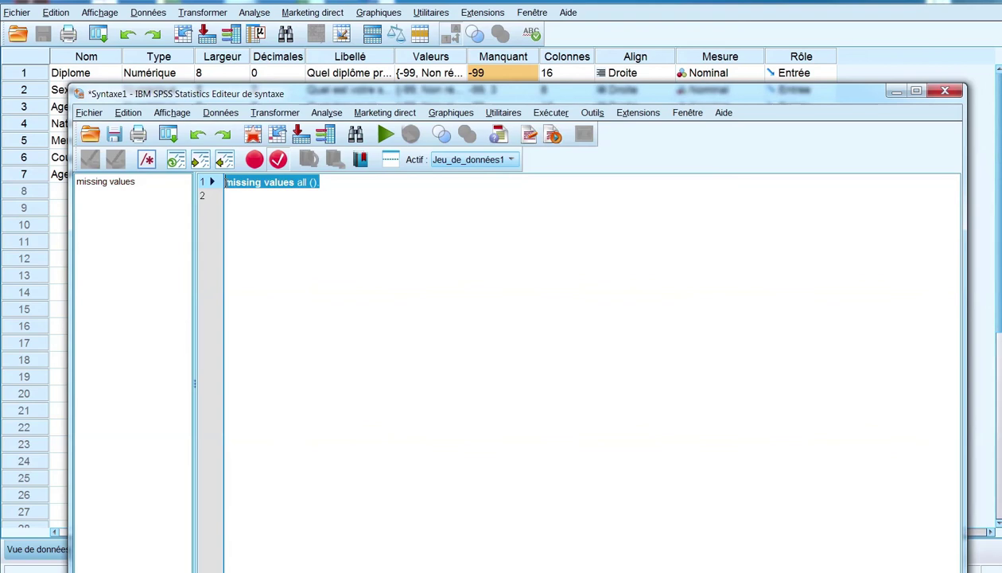
{"action": "left_click", "coordinate": [387, 136]}
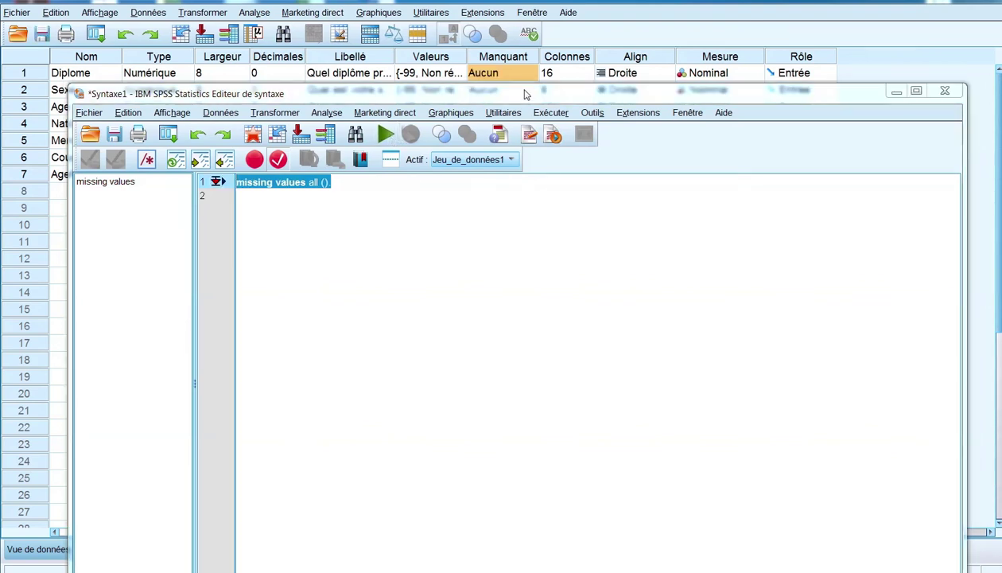
{"action": "left_click_drag", "start_coordinate": [519, 93], "coordinate": [522, 218]}
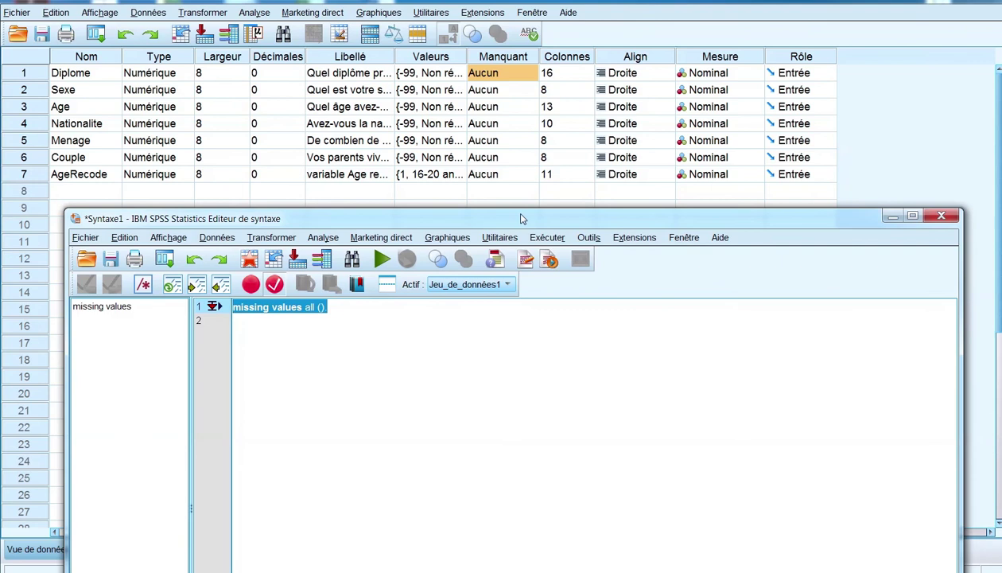
{"action": "left_click_drag", "start_coordinate": [521, 218], "coordinate": [586, 198]}
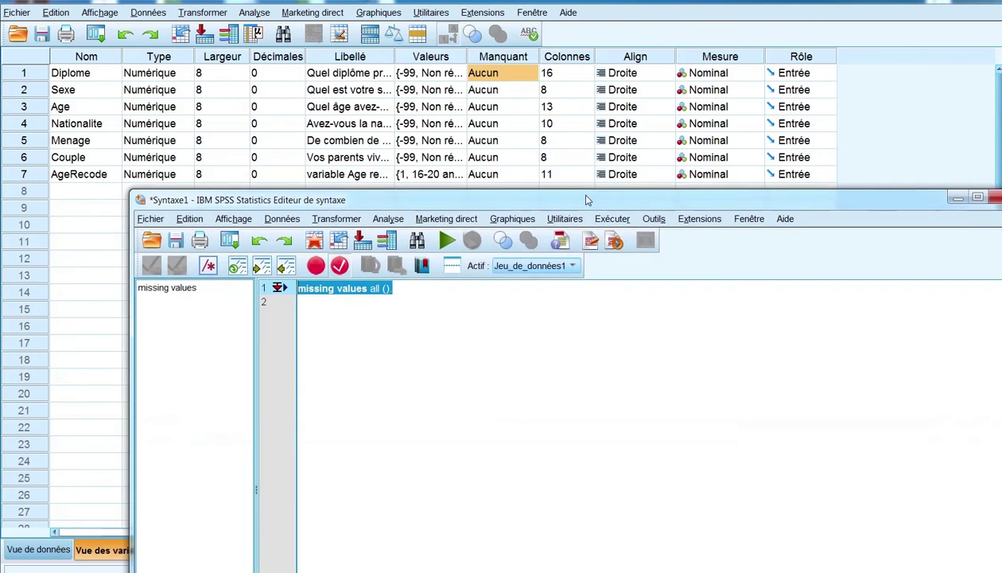
{"action": "left_click", "coordinate": [339, 291]}
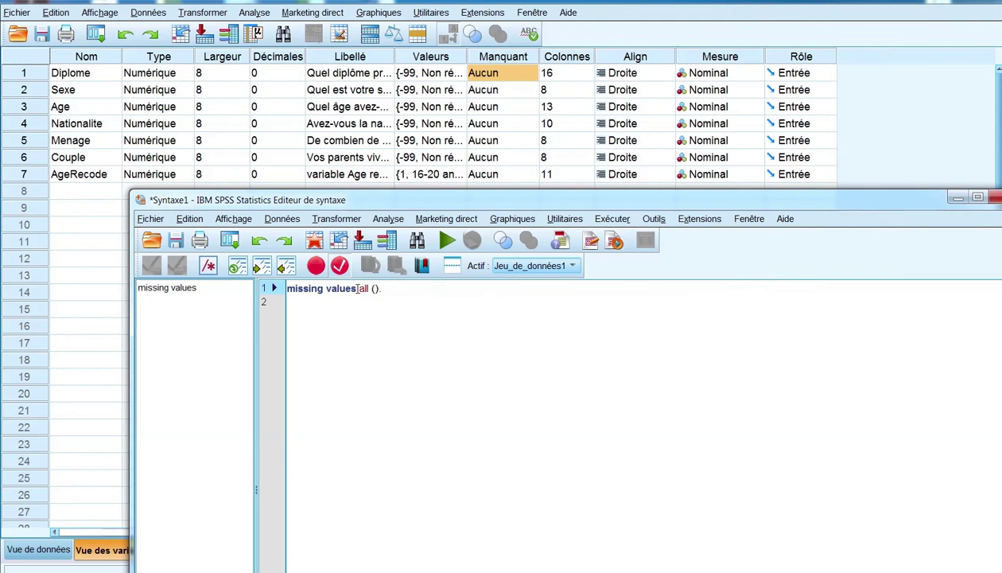
{"action": "left_click_drag", "start_coordinate": [358, 288], "coordinate": [370, 288]}
{"action": "key", "text": "Delete"}
{"action": "type", "text": "Diplome"}
- Replace the syntax with "missing values Sexe (-99)." and run it to declare -99 as missing for Sexe
{"action": "left_click", "coordinate": [325, 302]}
{"action": "key", "text": "ctrl+a"}
{"action": "key", "text": "Delete"}
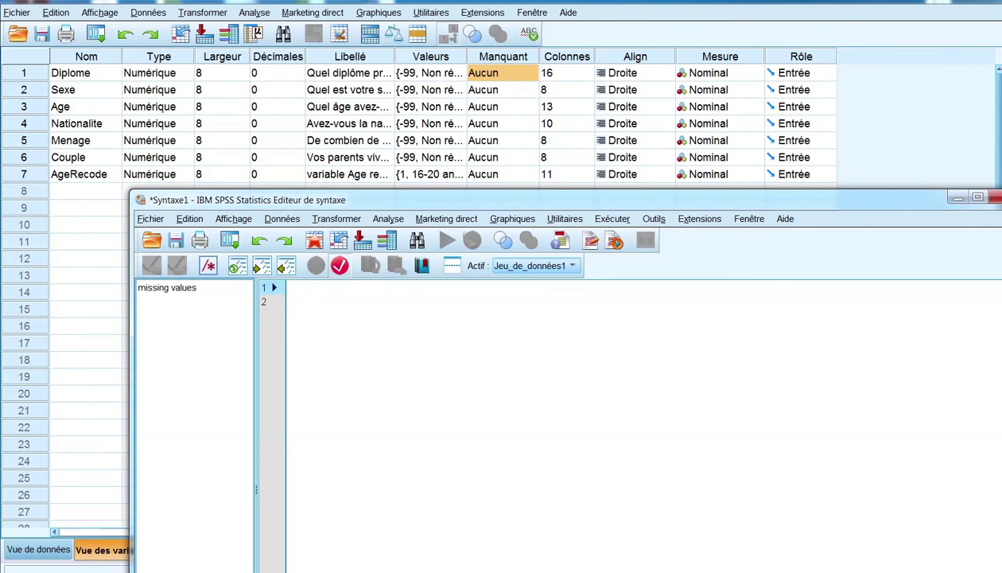
{"action": "type", "text": "missi"}
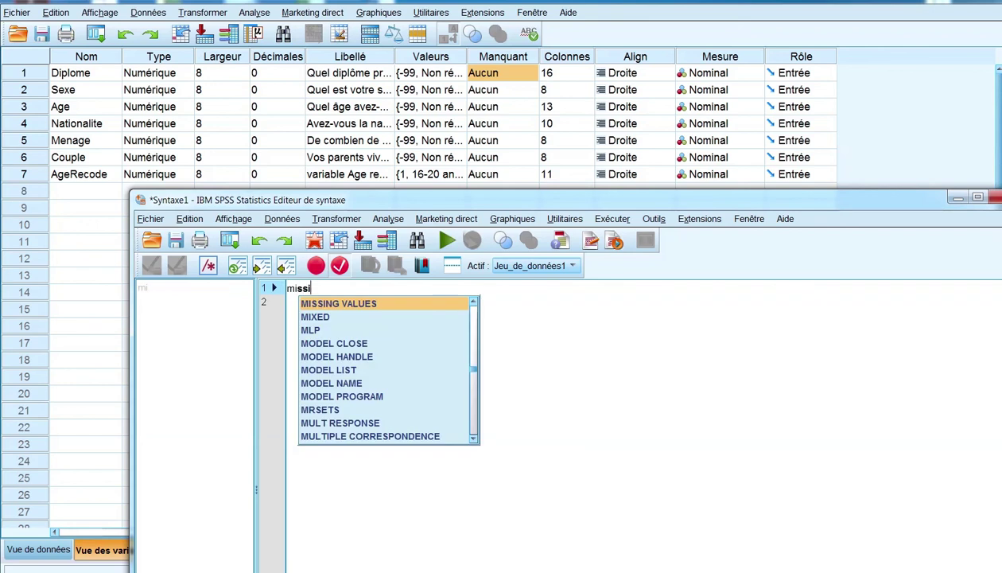
{"action": "type", "text": "ng values ("}
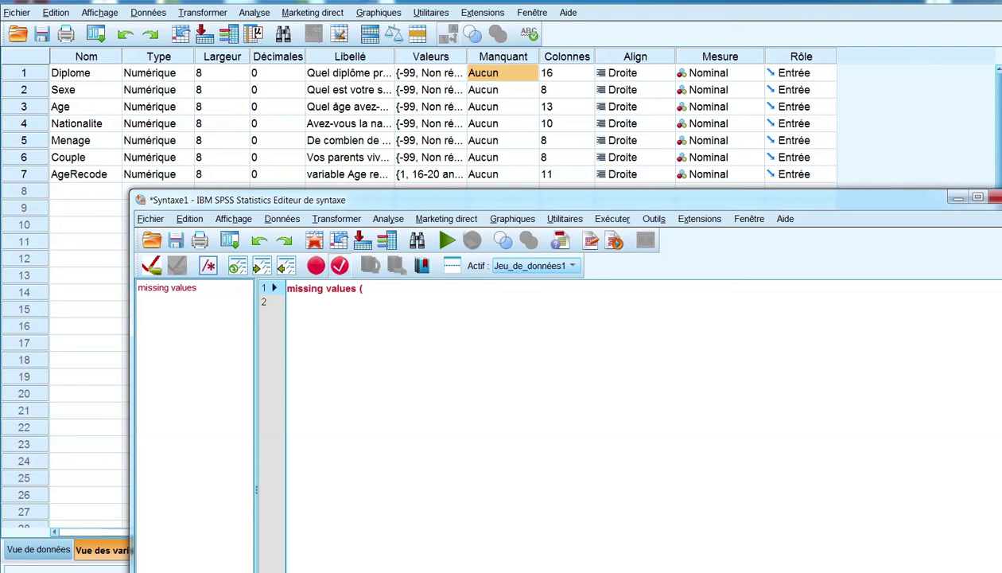
{"action": "key", "text": "BackSpace"}
{"action": "type", "text": "Sexe"}
{"action": "type", "text": ")."}
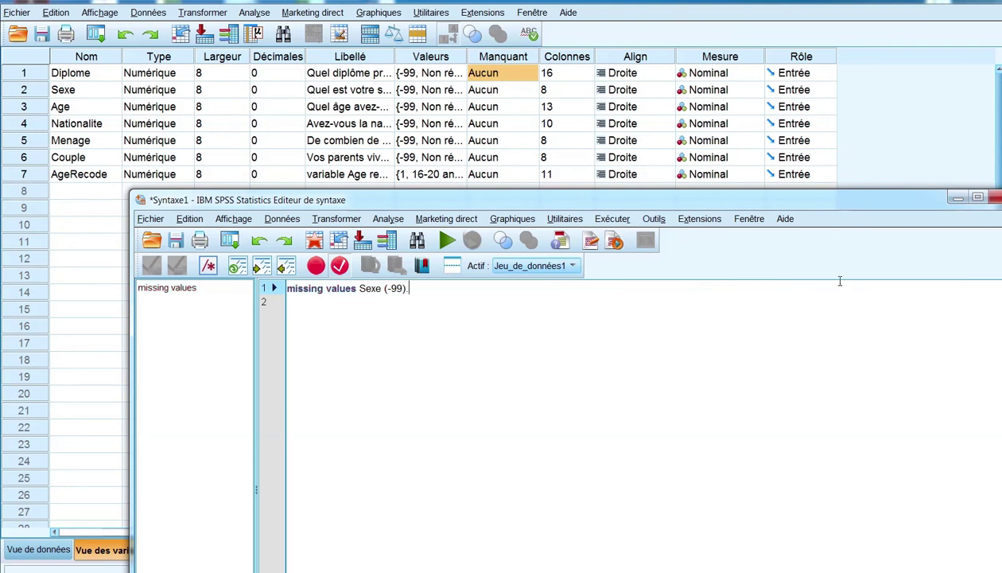
{"action": "left_click_drag", "start_coordinate": [412, 288], "coordinate": [301, 288]}
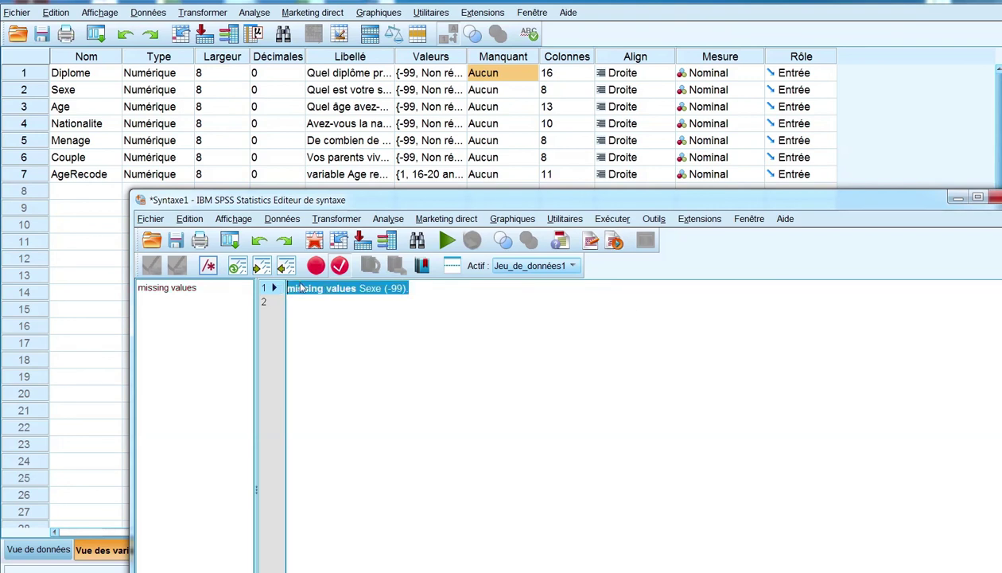
{"action": "left_click", "coordinate": [448, 240]}
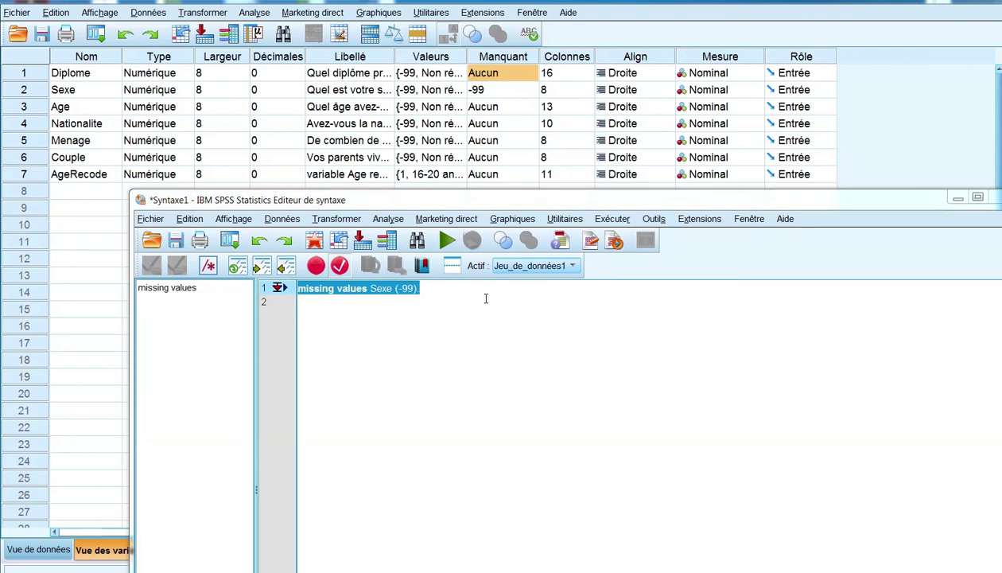
- Insert the comment "/*valeur manquante pour une variable." on its own line above the Sexe missing values command
{"action": "left_click", "coordinate": [377, 291]}
{"action": "left_click", "coordinate": [291, 292]}
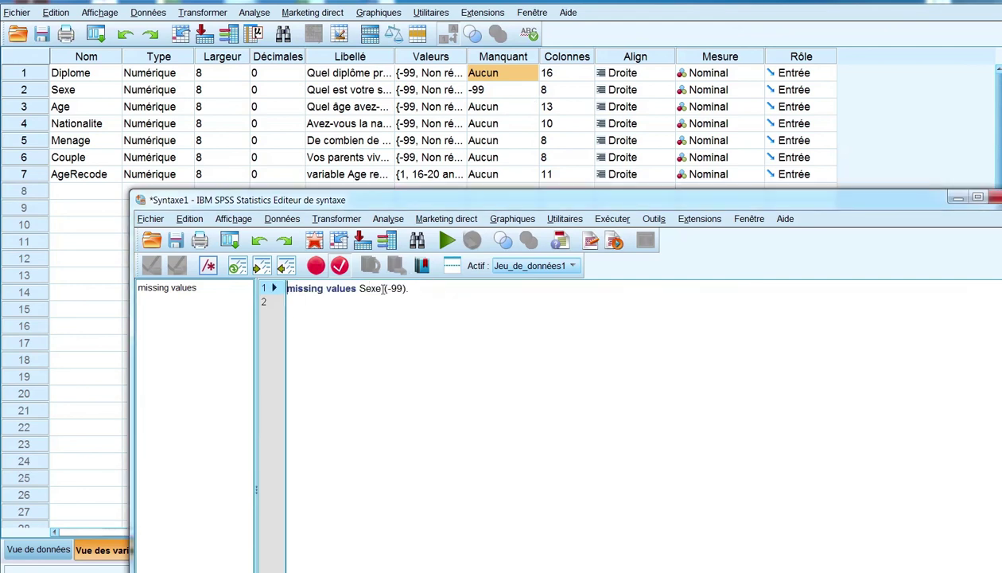
{"action": "key", "text": "Return"}
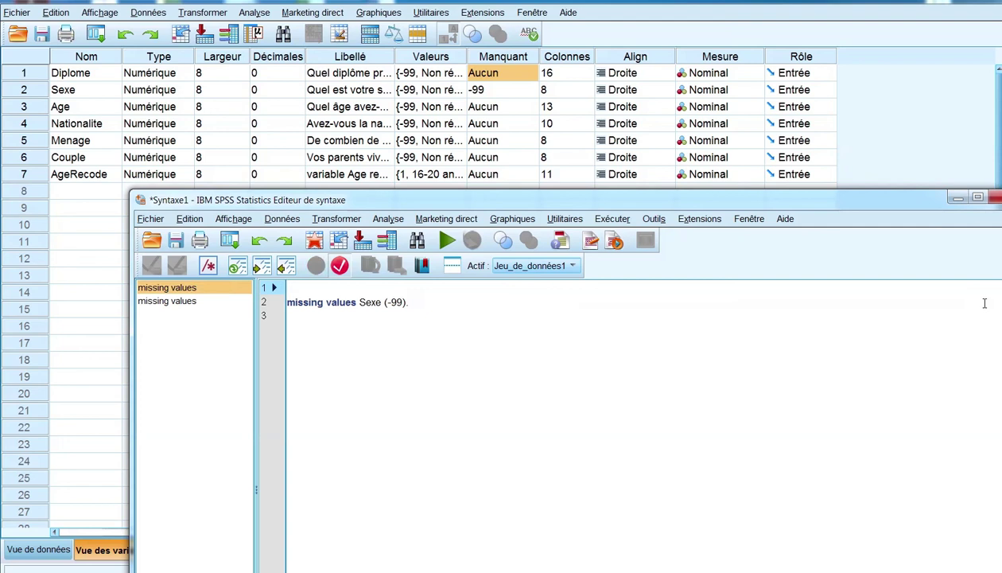
{"action": "type", "text": "/*"}
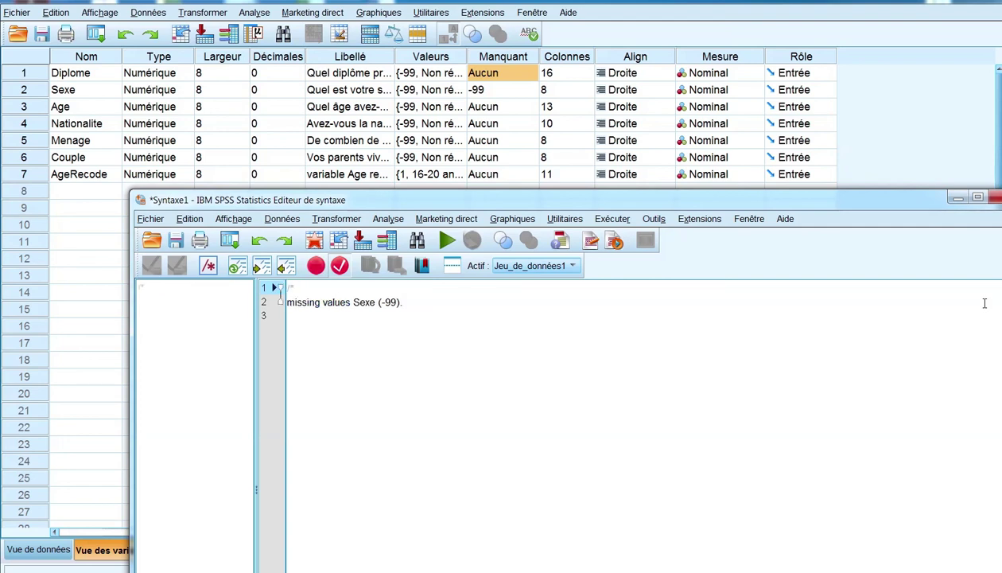
{"action": "type", "text": "/*valeur manquante"}
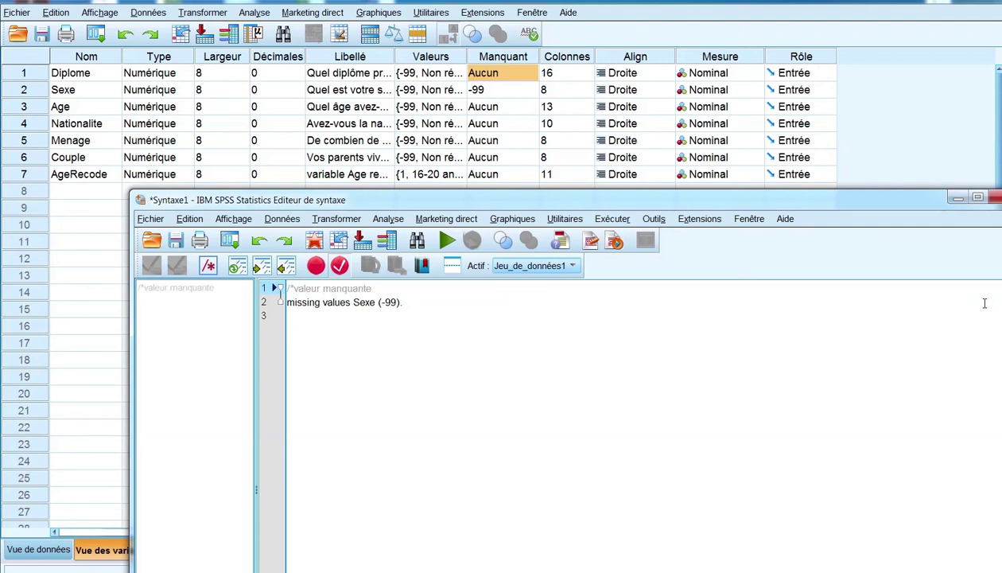
{"action": "type", "text": " pour une variable."}
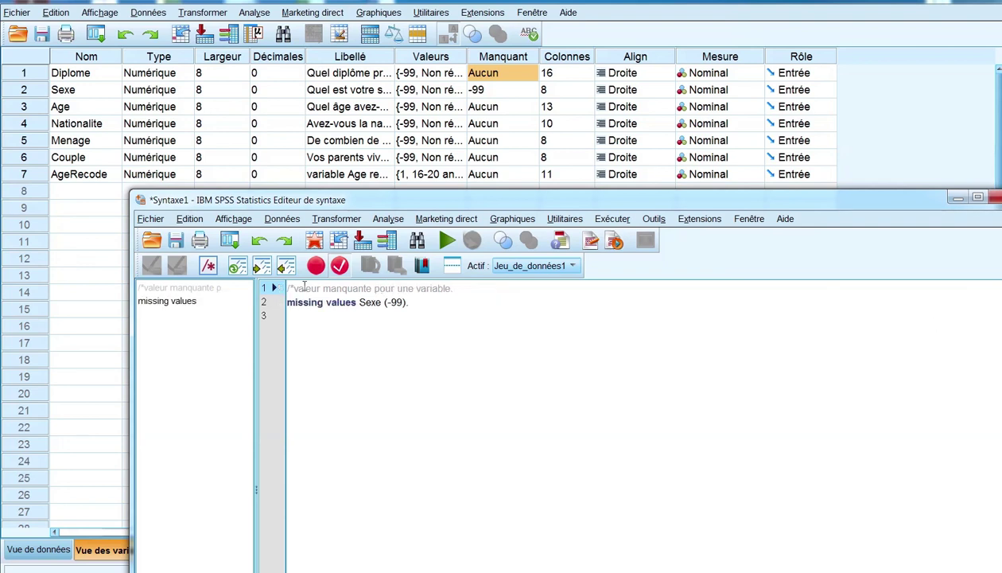
- Below the Sexe command, leave a blank line and add the comment "/*valeur manquante pour l'ensemble des variables."
{"action": "left_click", "coordinate": [431, 303]}
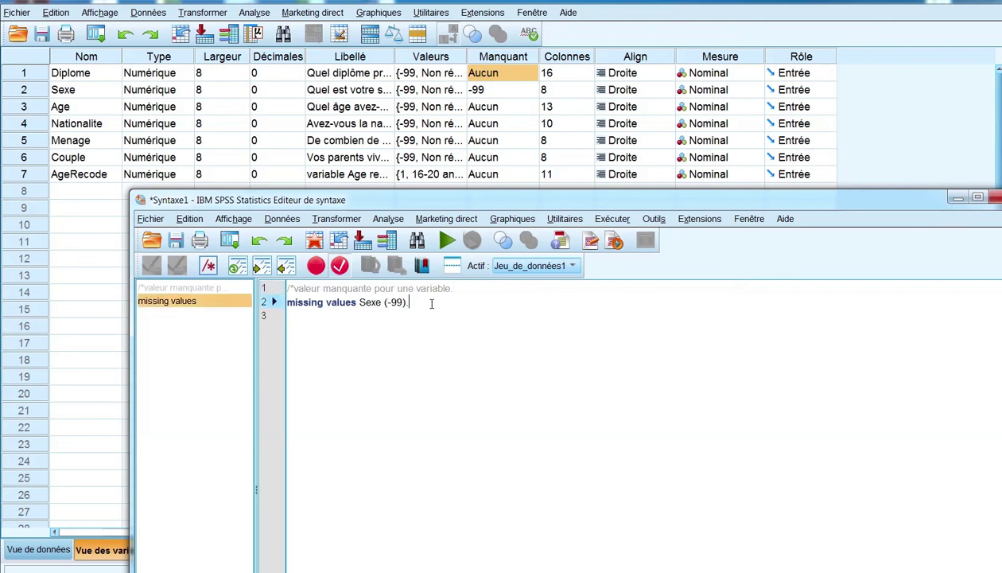
{"action": "key", "text": "Return"}
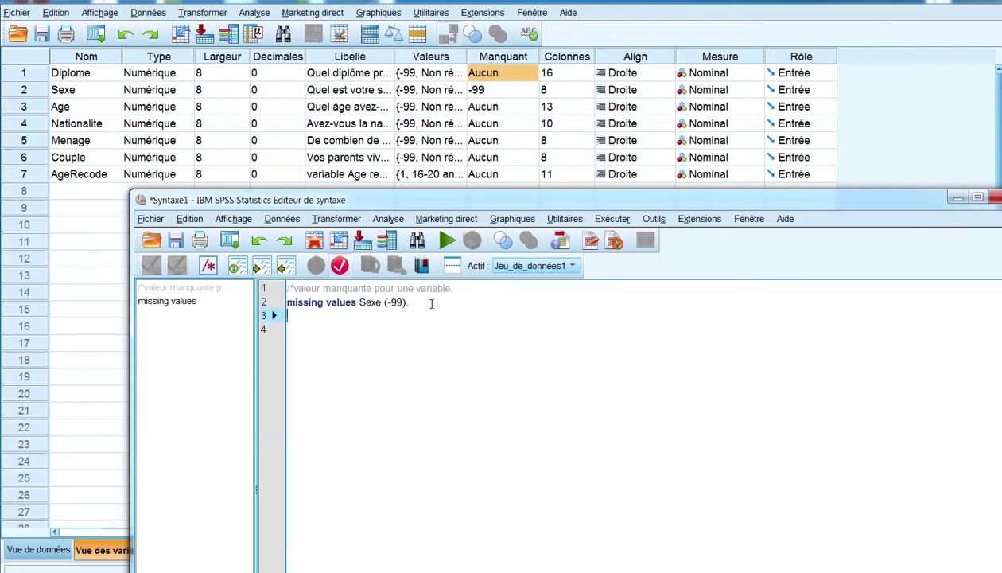
{"action": "key", "text": "Return"}
{"action": "type", "text": "/*"}
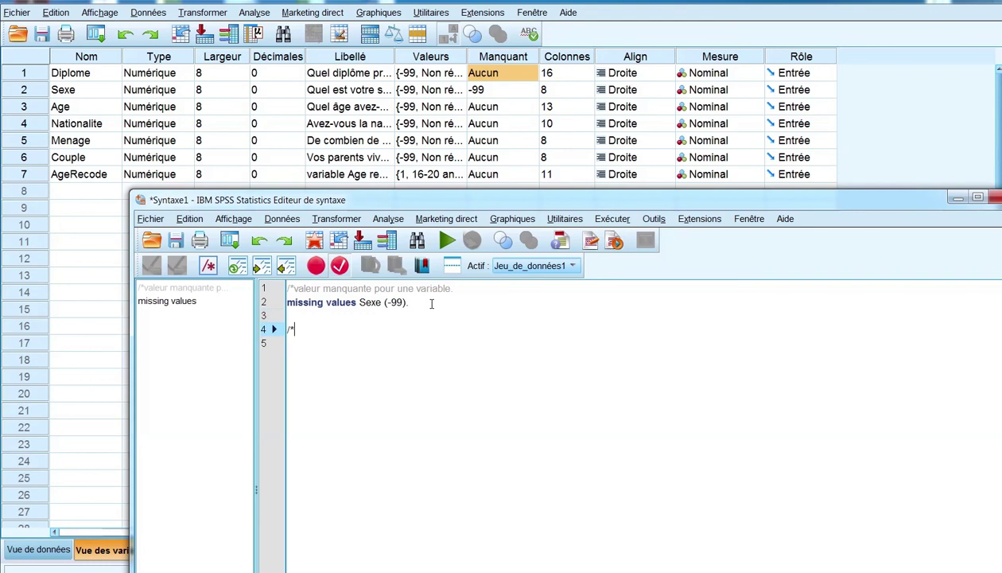
{"action": "type", "text": "valeur manquant"}
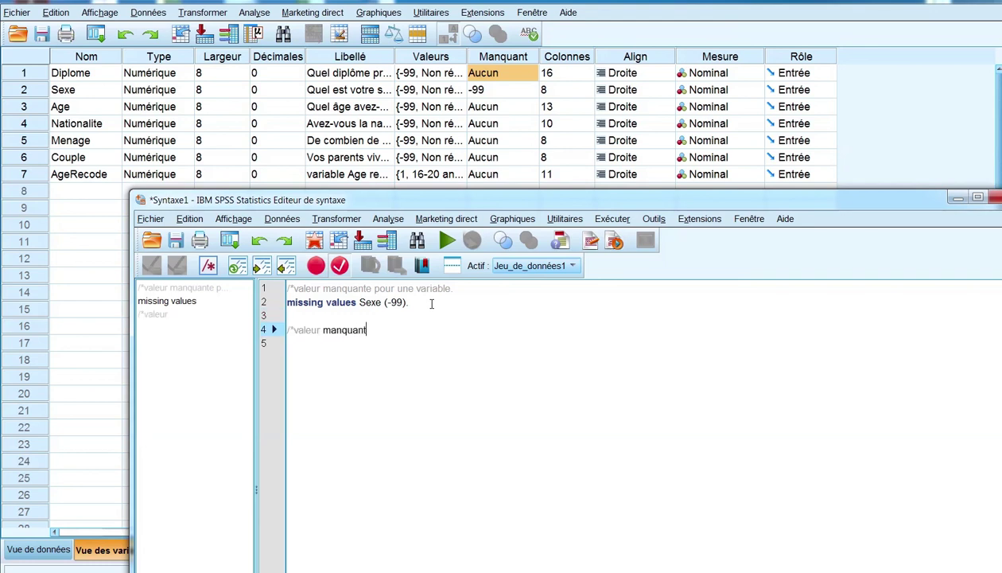
{"action": "type", "text": "e pour "}
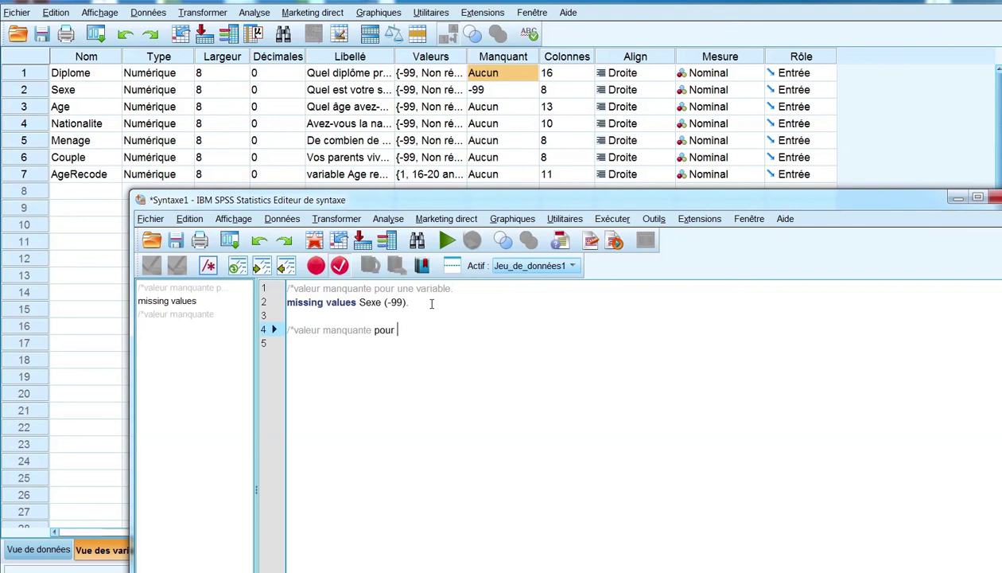
{"action": "type", "text": "l'ensemble des variables."}
- Write and run "missing values all(-99)." under the second comment, and shift the syntax window slightly down below the variable list
{"action": "key", "text": "Return"}
{"action": "type", "text": "mi"}
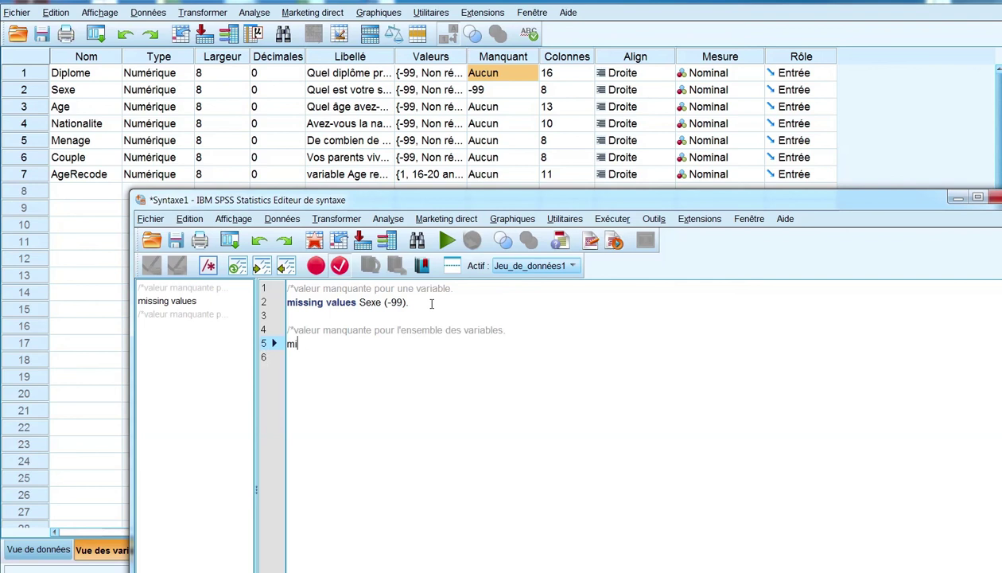
{"action": "type", "text": "s"}
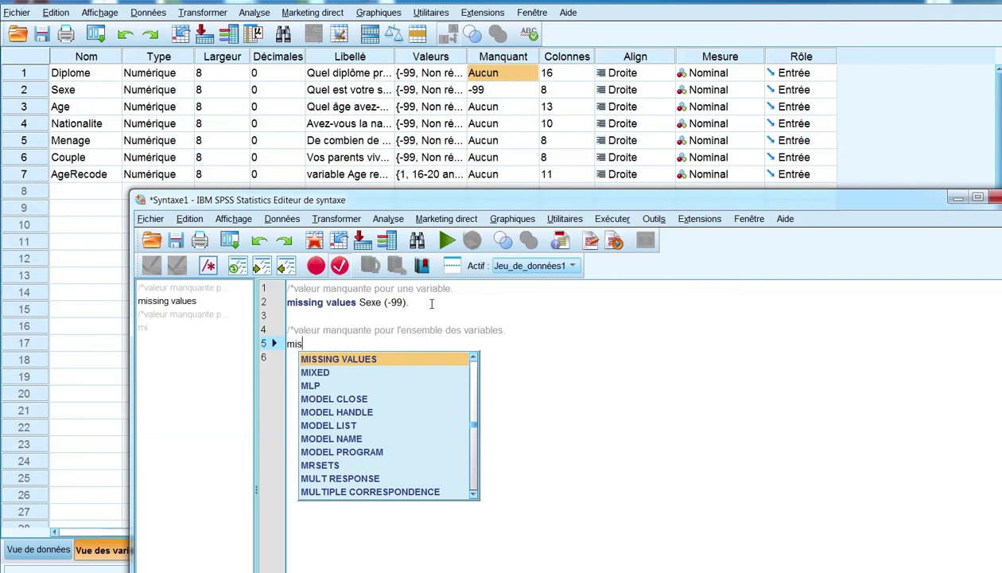
{"action": "type", "text": "sing val"}
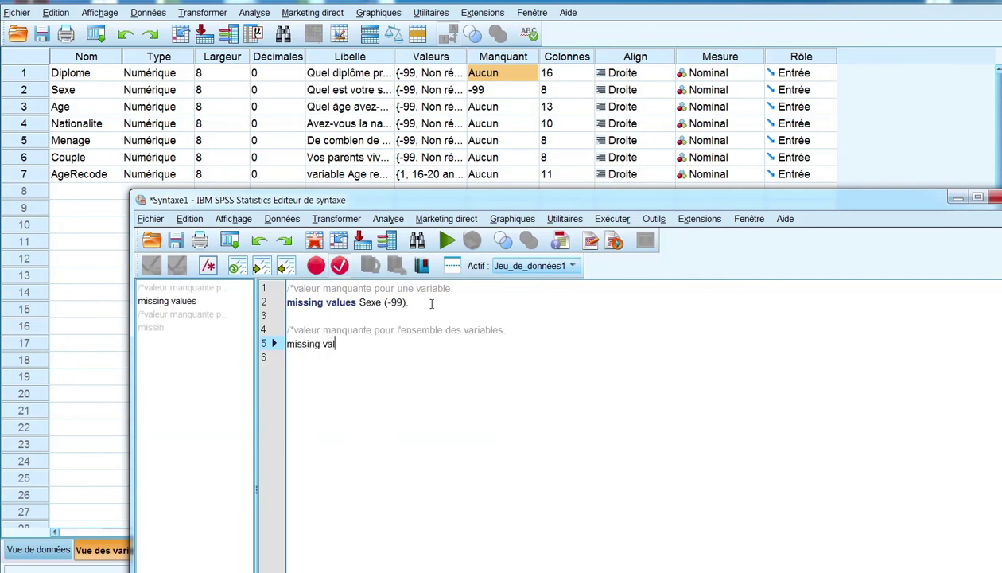
{"action": "type", "text": "ues"}
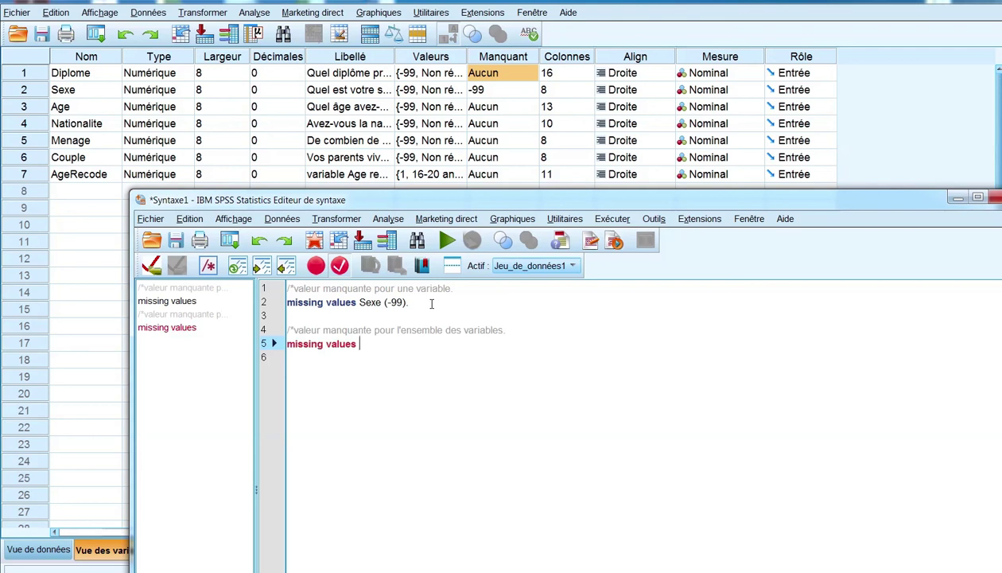
{"action": "type", "text": "all(-99)."}
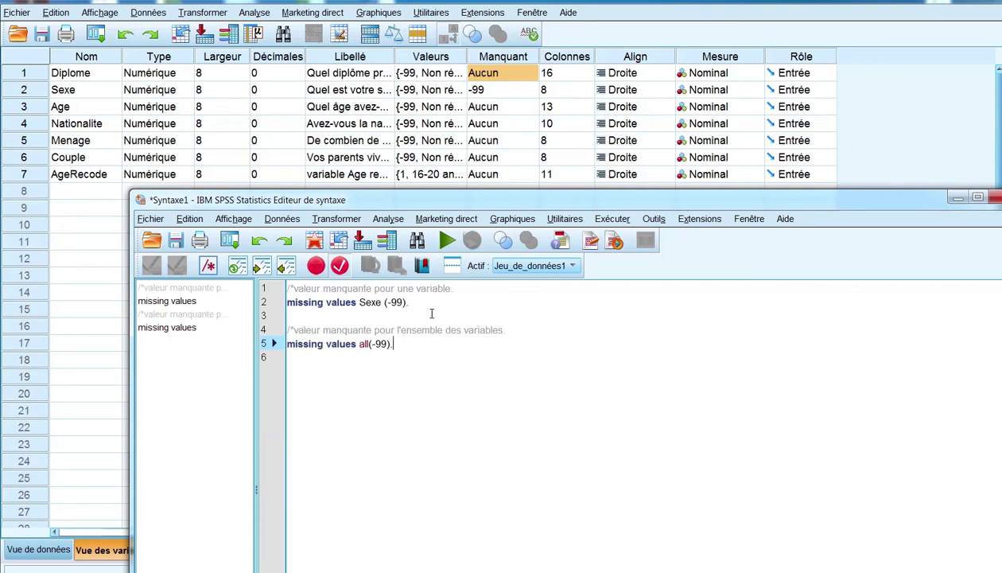
{"action": "left_click_drag", "start_coordinate": [403, 348], "coordinate": [284, 347]}
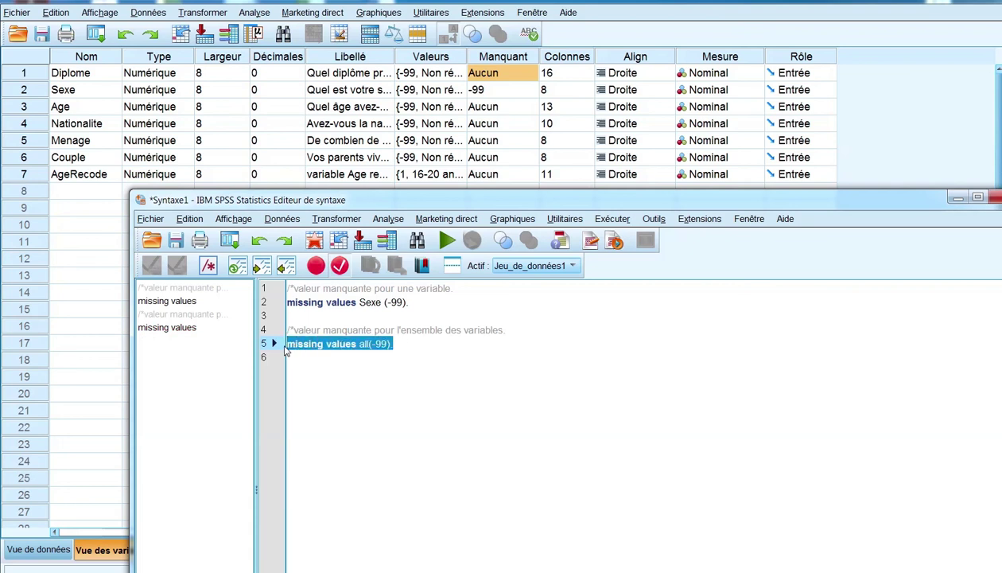
{"action": "key", "text": "ctrl+r"}
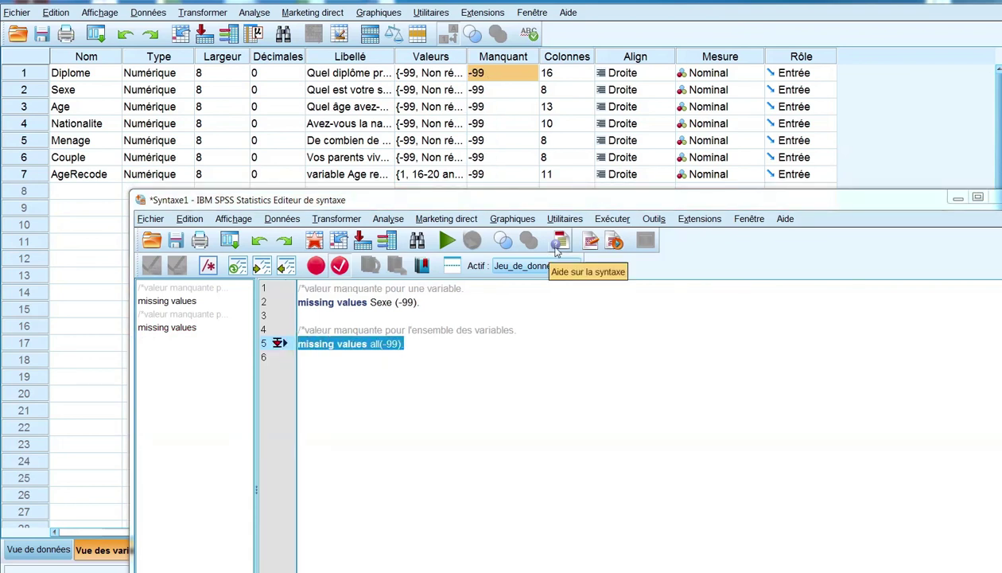
{"action": "mouse_move", "coordinate": [563, 211]}
{"action": "left_mouse_down"}
{"action": "mouse_move", "coordinate": [561, 244]}
{"action": "mouse_move", "coordinate": [552, 217]}
{"action": "left_mouse_up"}
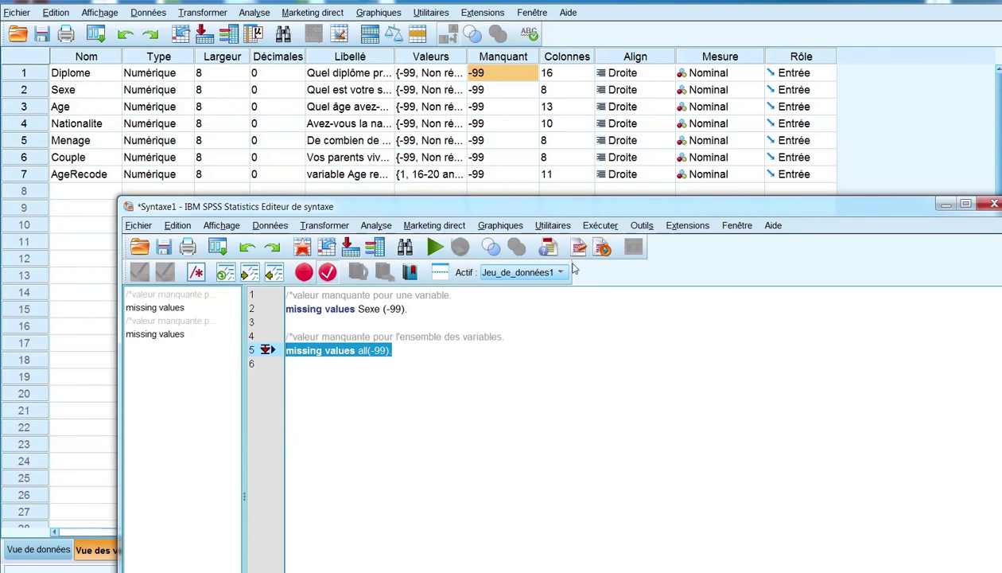
- After the command for all variables, leave a blank line and add the comment "/*supprimer les valeurs manquantes."
{"action": "left_click", "coordinate": [469, 357]}
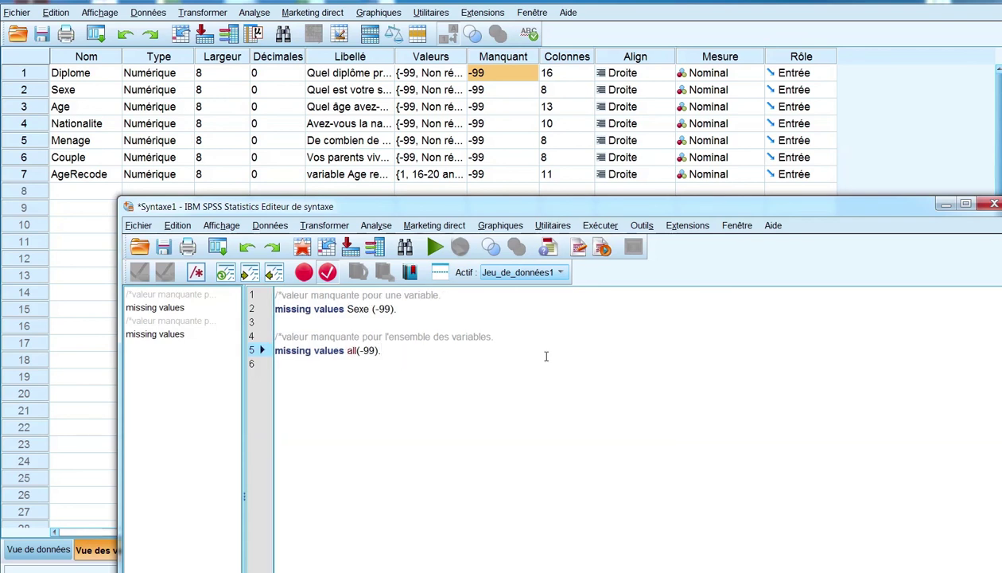
{"action": "key", "text": "Return"}
{"action": "key", "text": "Return"}
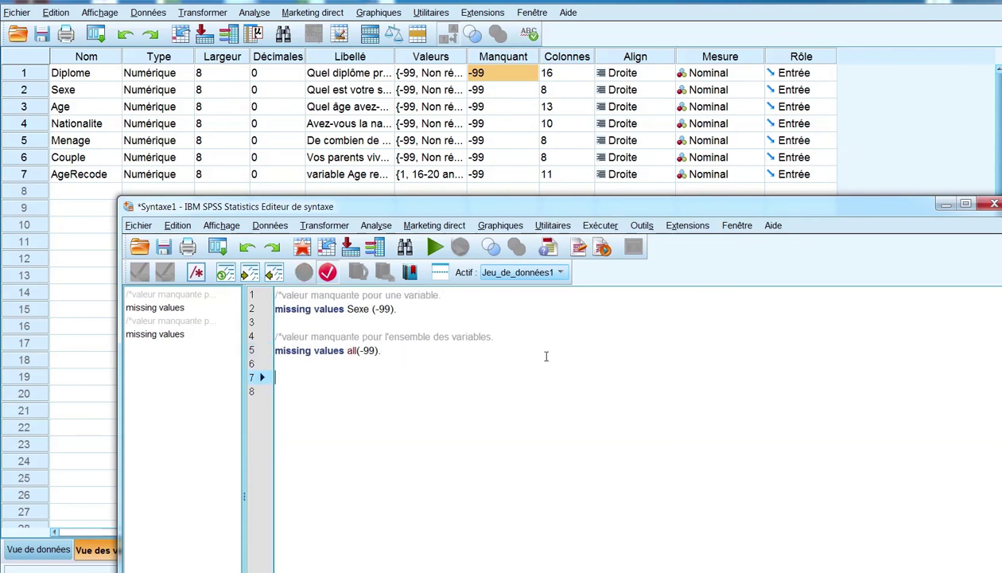
{"action": "type", "text": "/*supprimer"}
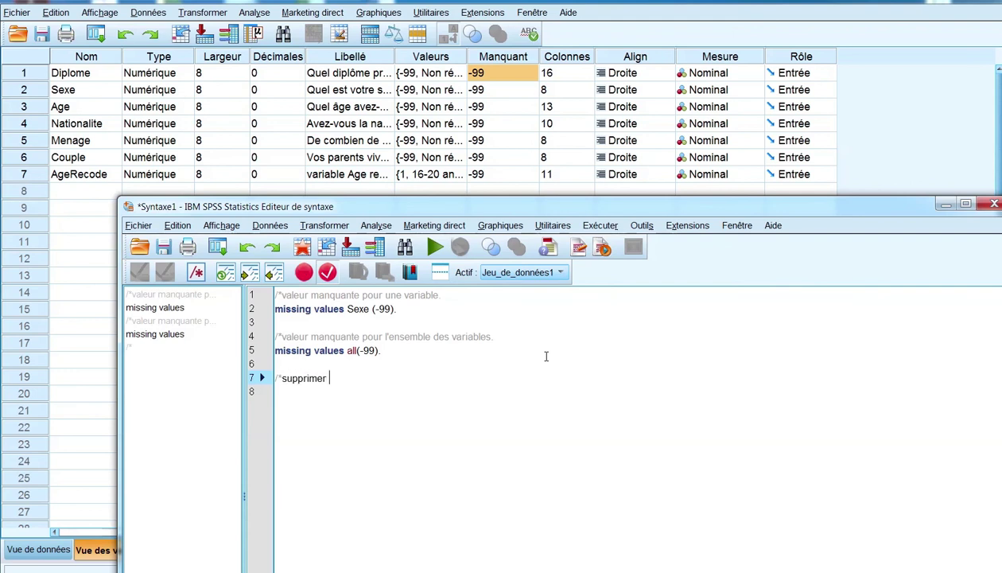
{"action": "type", "text": " les "}
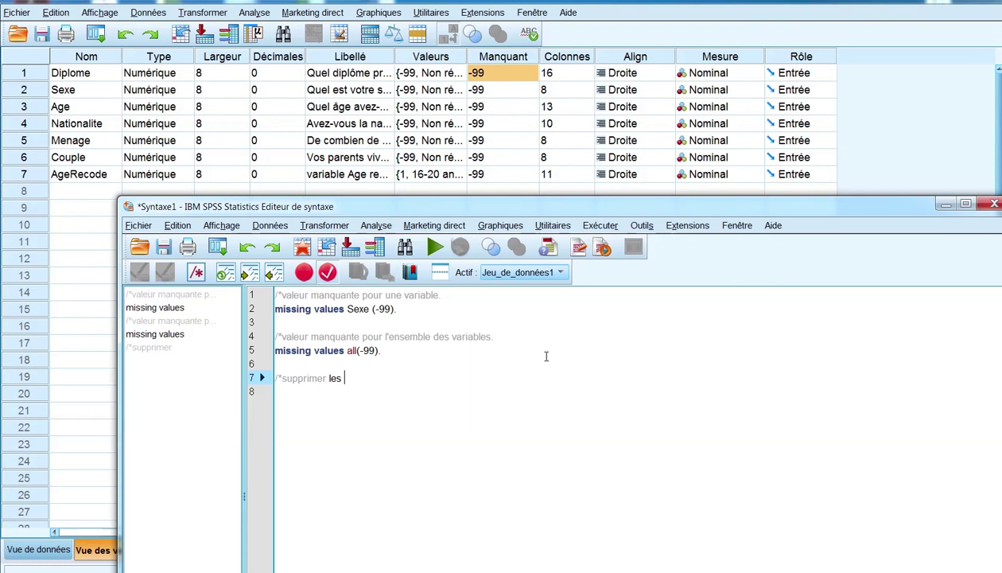
{"action": "type", "text": "valeurs man"}
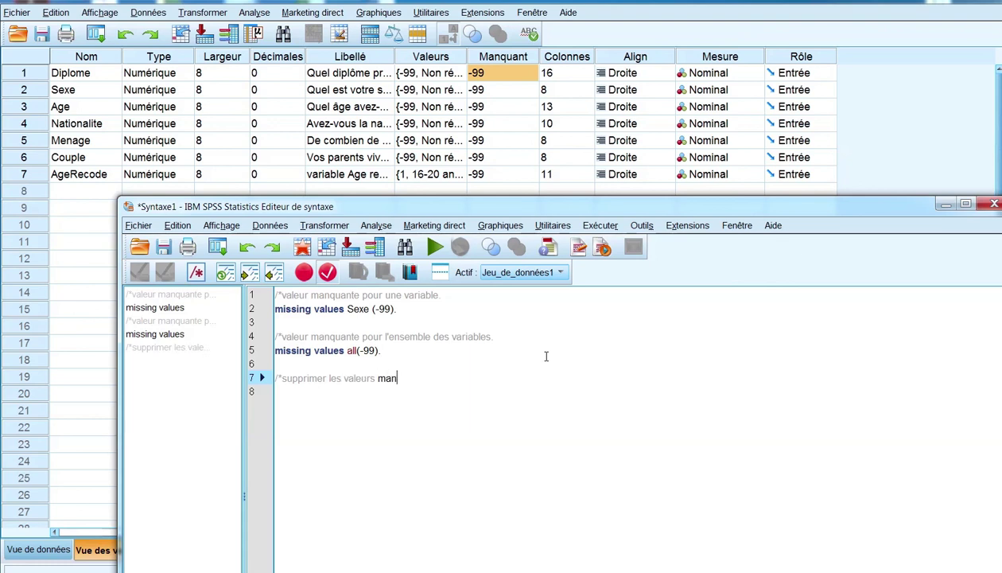
{"action": "type", "text": "quantes."}
- Write the command "missing values Sexe()." on the line under the deletion comment
{"action": "key", "text": "Return"}
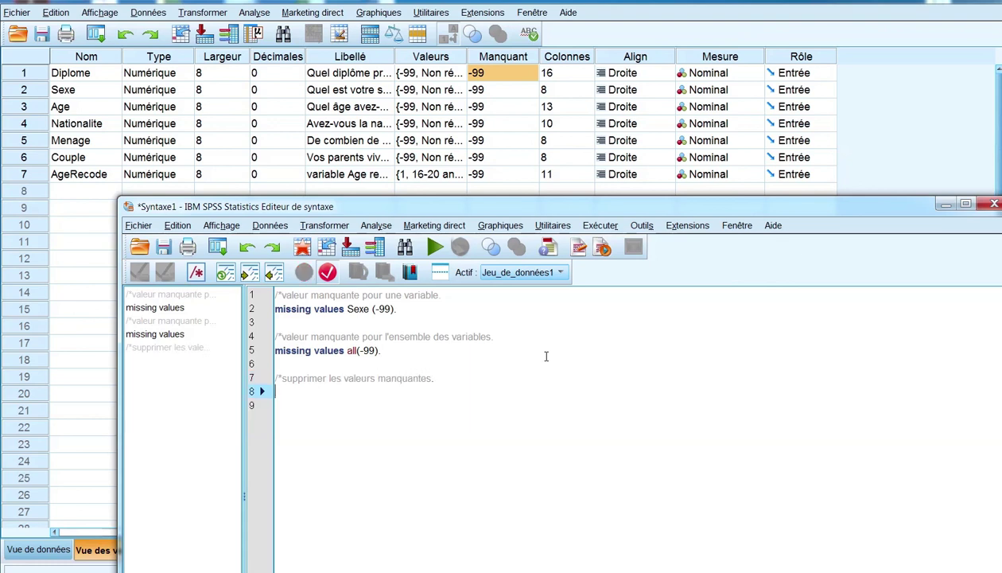
{"action": "type", "text": "missing"}
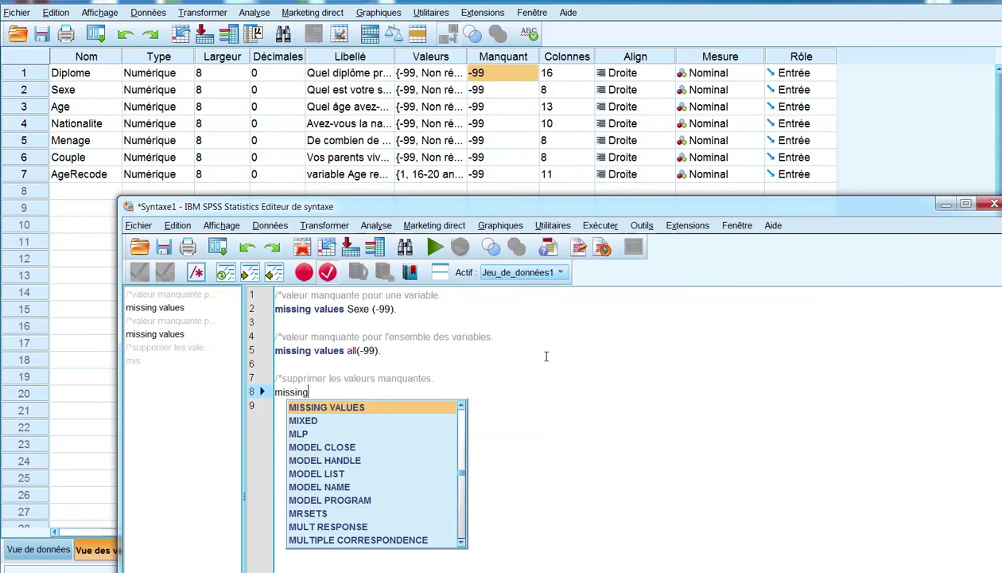
{"action": "type", "text": " value"}
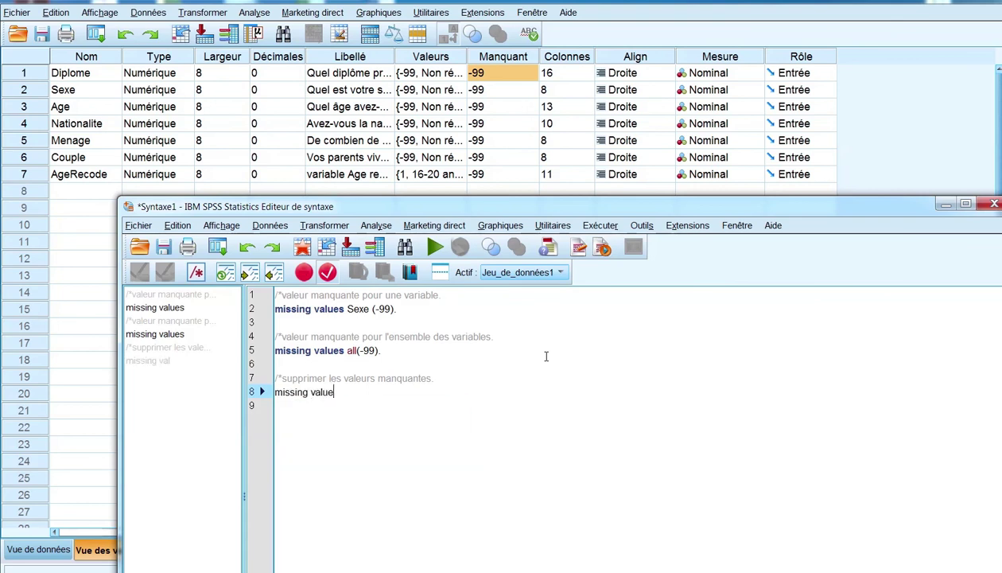
{"action": "type", "text": "s all"}
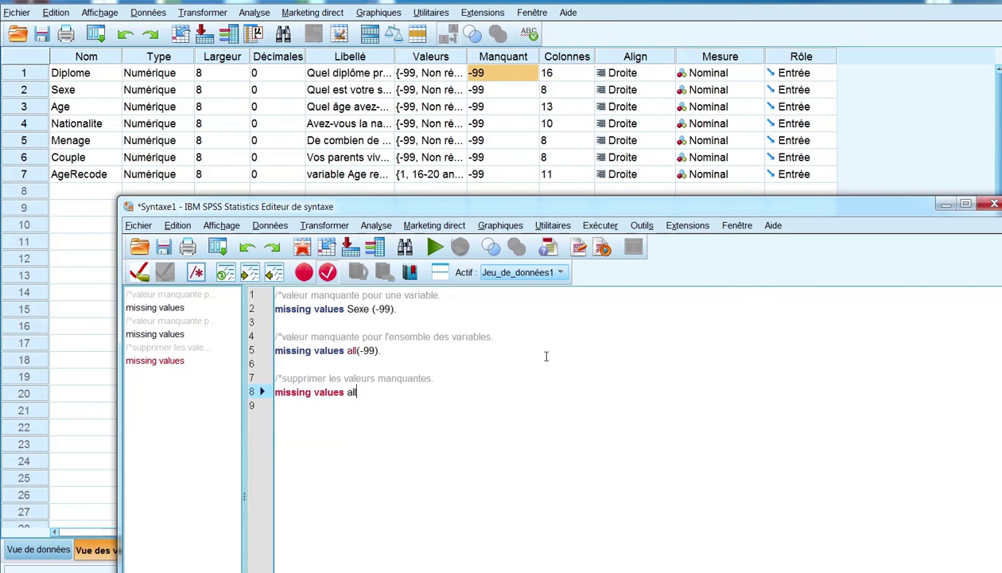
{"action": "key", "text": "BackSpace"}
{"action": "key", "text": "BackSpace"}
{"action": "key", "text": "BackSpace"}
{"action": "type", "text": "Sexe()."}
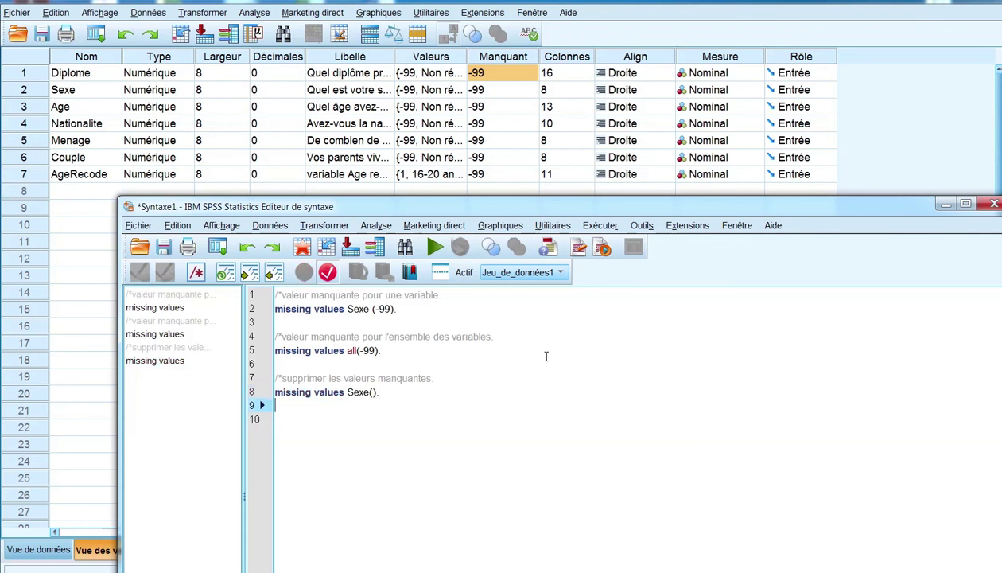
- Leave a blank line and write the command "missing values all()." for clearing the missing values of all variables
{"action": "key", "text": "Return"}
{"action": "key", "text": "Return"}
{"action": "type", "text": "/*"}
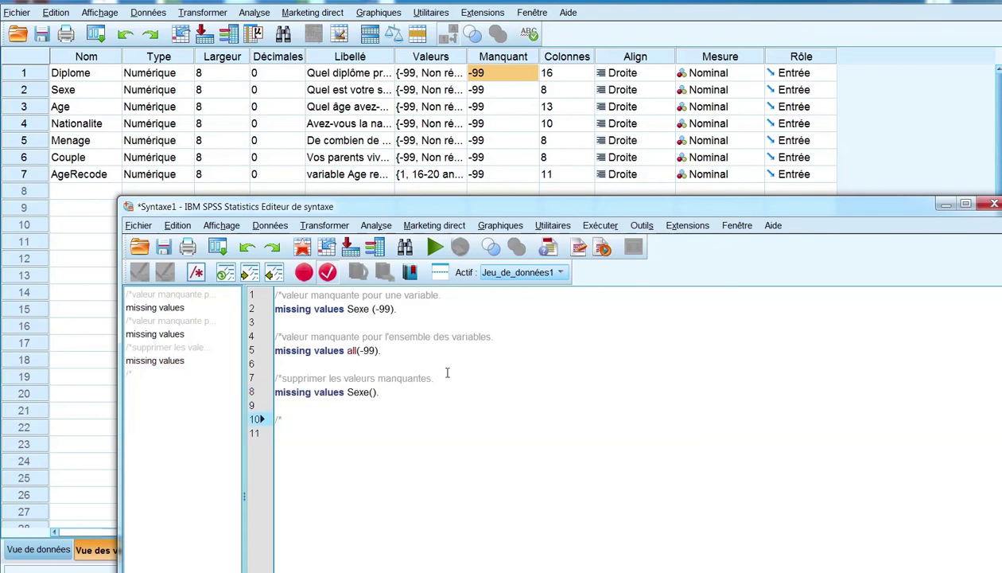
{"action": "key", "text": "BackSpace"}
{"action": "key", "text": "BackSpace"}
{"action": "type", "text": "missing"}
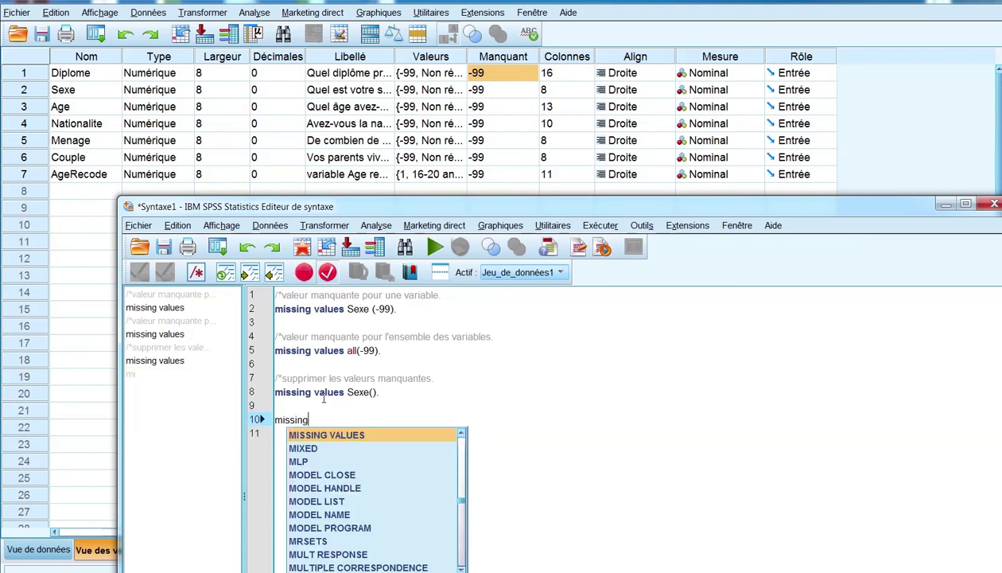
{"action": "type", "text": " valeu"}
{"action": "key", "text": "BackSpace"}
{"action": "key", "text": "BackSpace"}
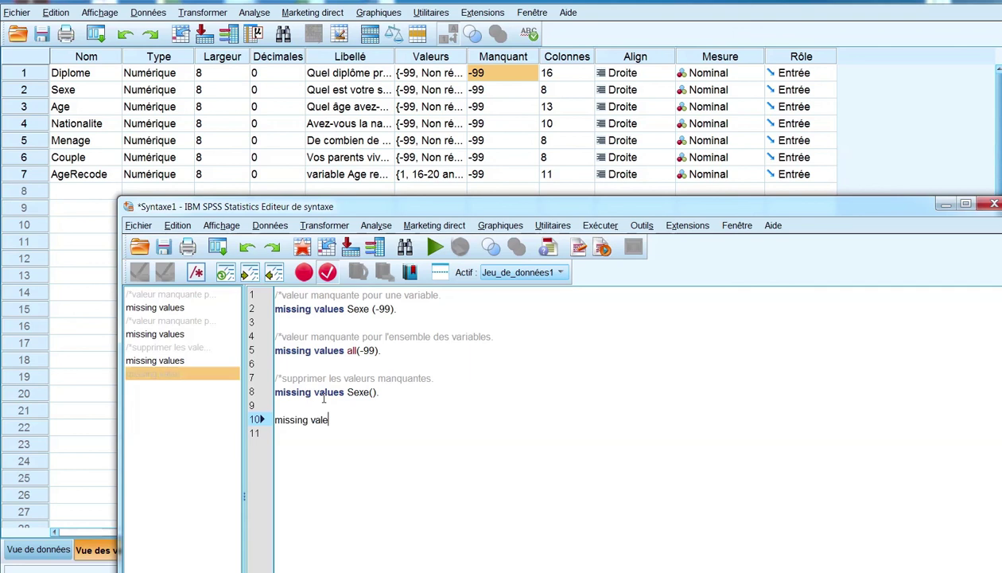
{"action": "type", "text": "ues"}
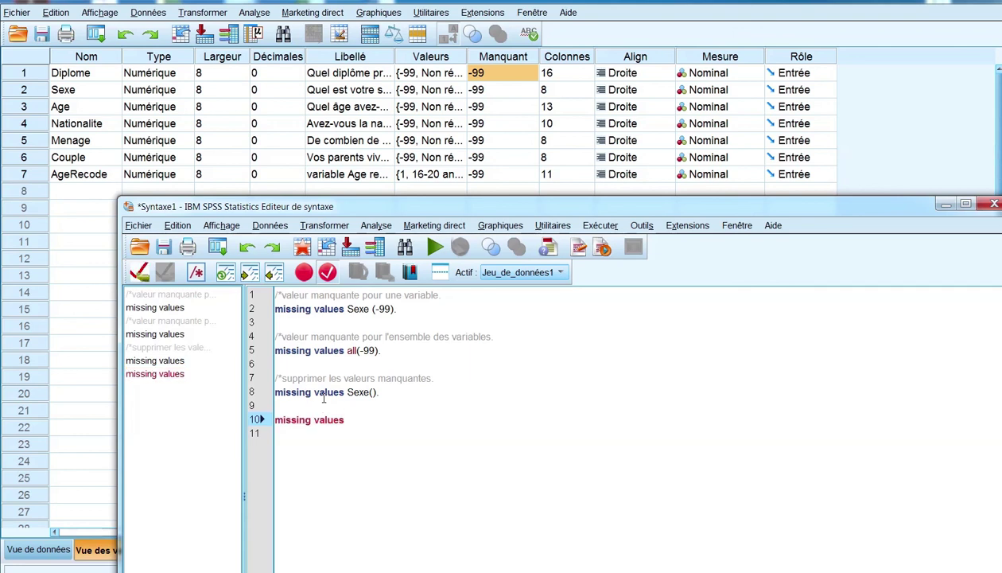
{"action": "type", "text": " all()."}
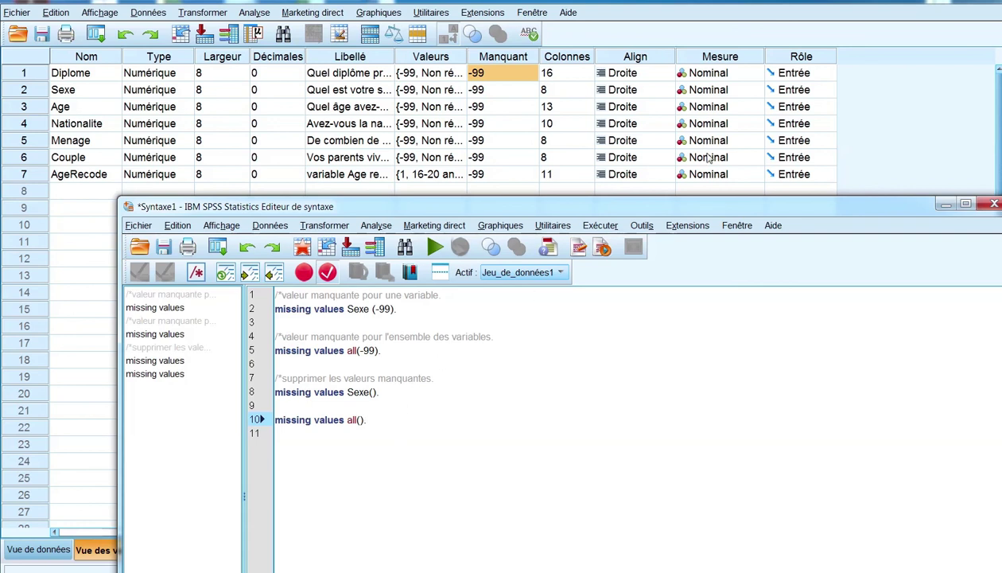
- Bring the variable view to the front and open the value labels of the Sexe variable
{"action": "left_click", "coordinate": [80, 260]}
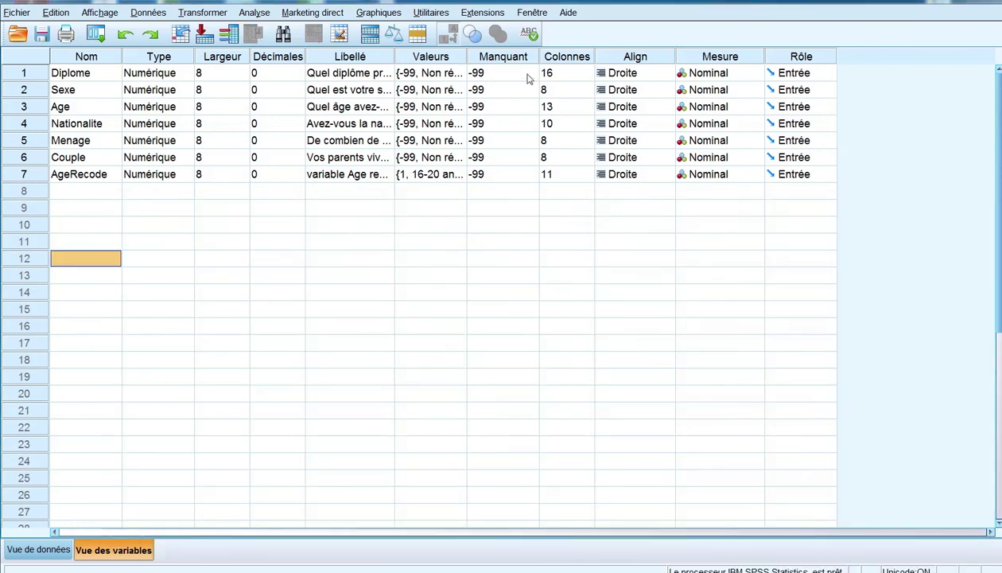
{"action": "left_click", "coordinate": [458, 89]}
{"action": "left_click", "coordinate": [459, 89]}
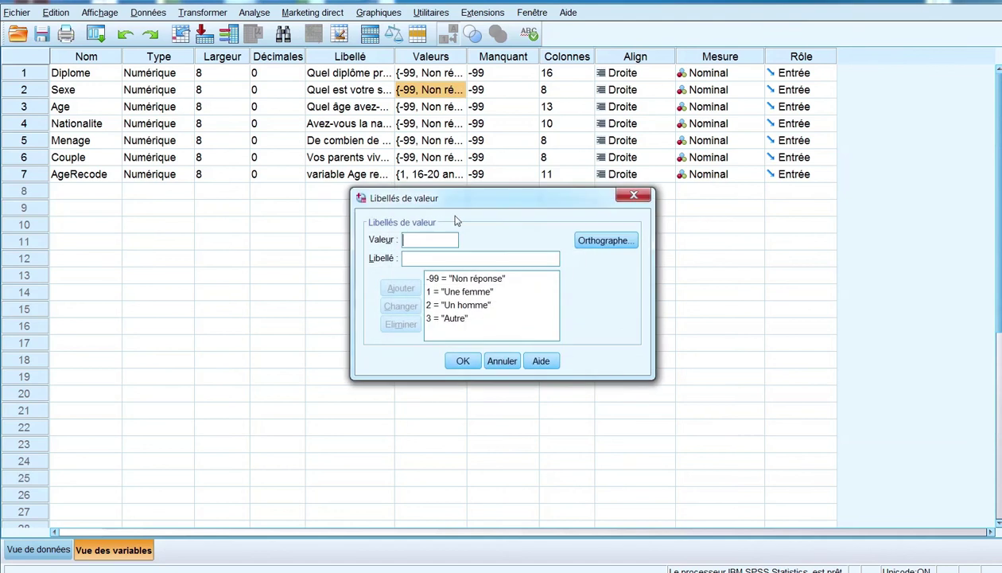
- Review the value labels of the Sexe variable, select the entry 3 = "Autre", and close the dialog without changing anything
{"action": "left_click", "coordinate": [486, 293]}
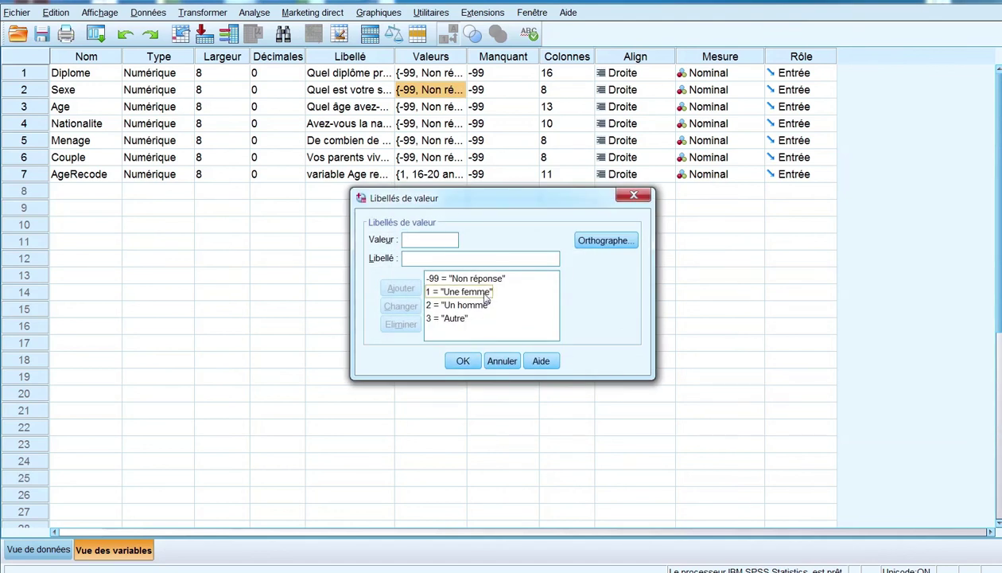
{"action": "left_click", "coordinate": [457, 305]}
{"action": "left_click", "coordinate": [486, 292]}
{"action": "left_click", "coordinate": [486, 307]}
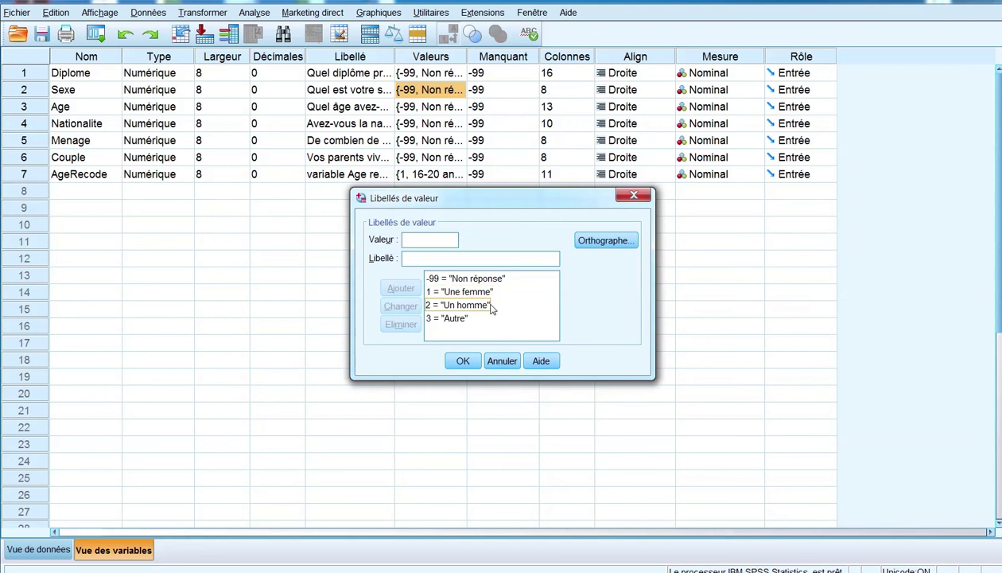
{"action": "left_click", "coordinate": [459, 320]}
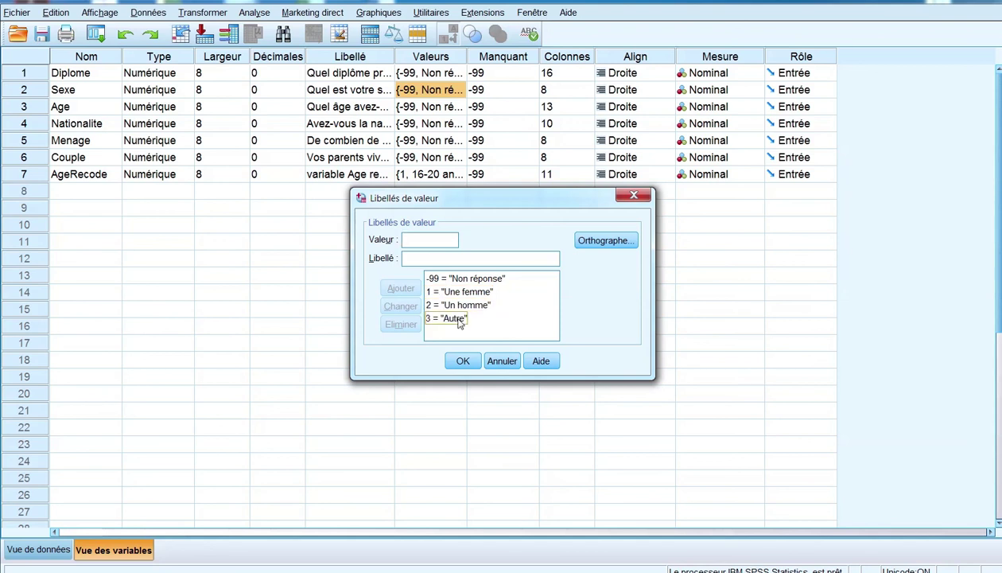
{"action": "left_click", "coordinate": [447, 322]}
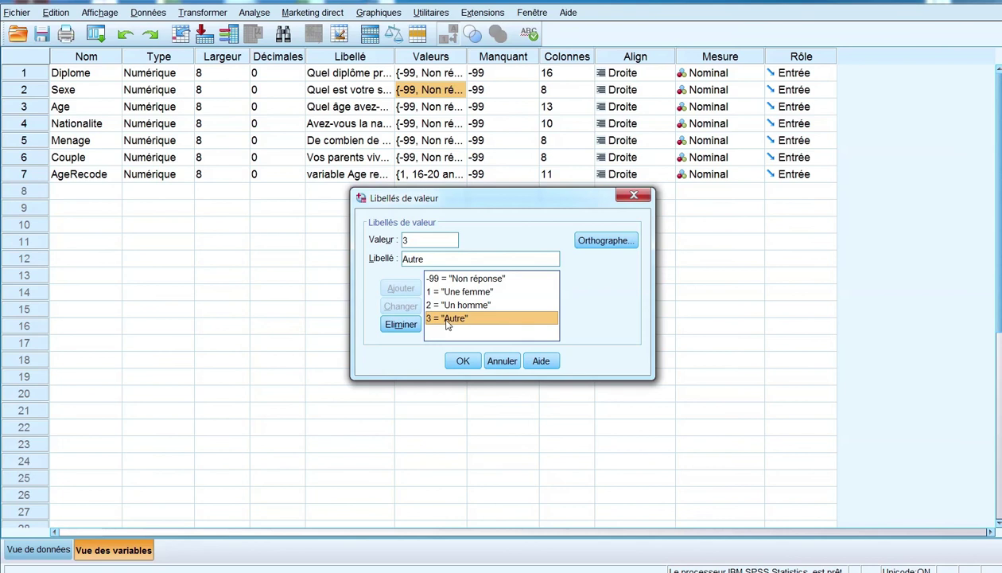
{"action": "left_click", "coordinate": [634, 195]}
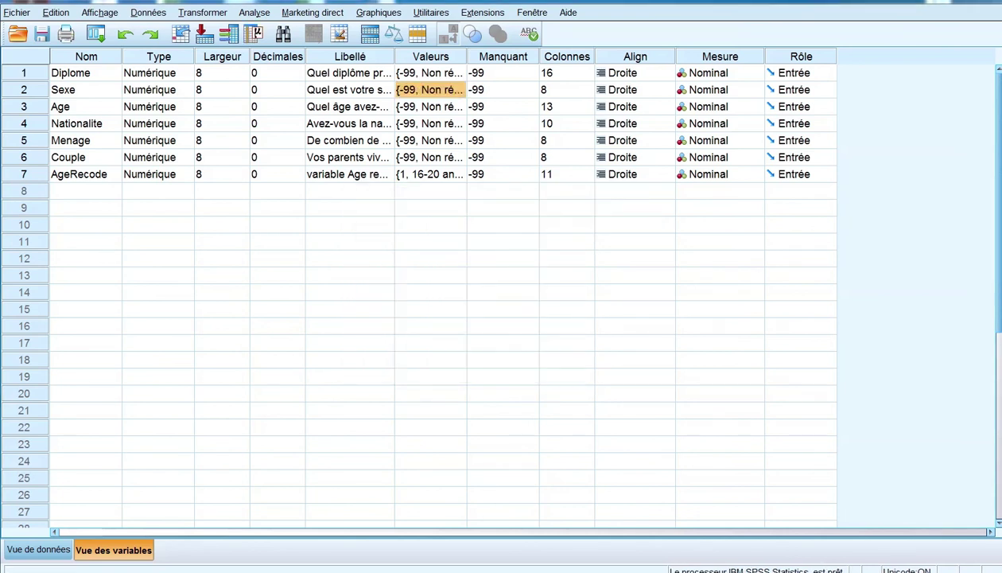
- Return to the syntax editor and write "missing values Sexe(-99,3)." on the empty line below the command for all variables
{"action": "mouse_move", "coordinate": [357, 569]}
{"action": "left_click", "coordinate": [501, 513]}
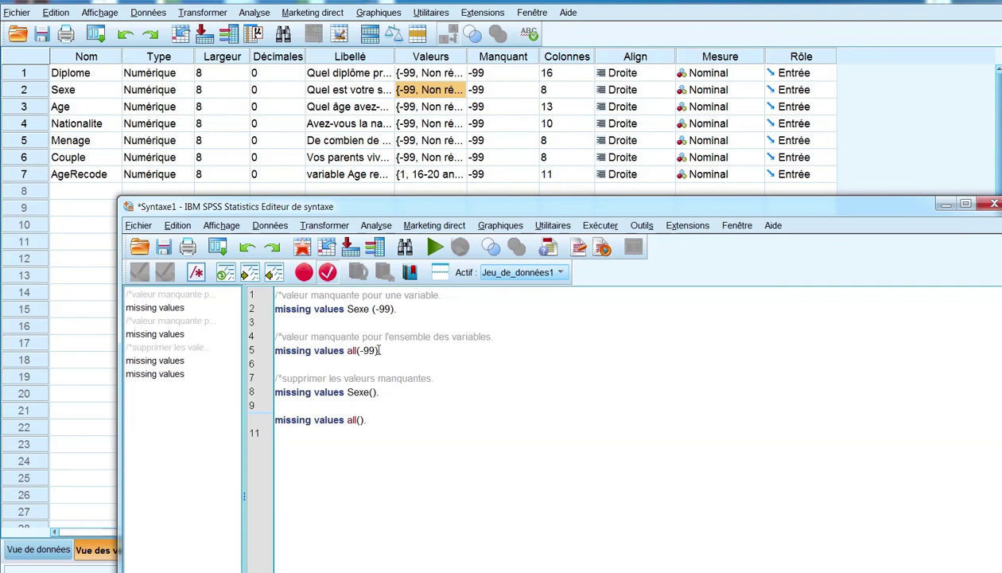
{"action": "left_click", "coordinate": [315, 362]}
{"action": "type", "text": "missi"}
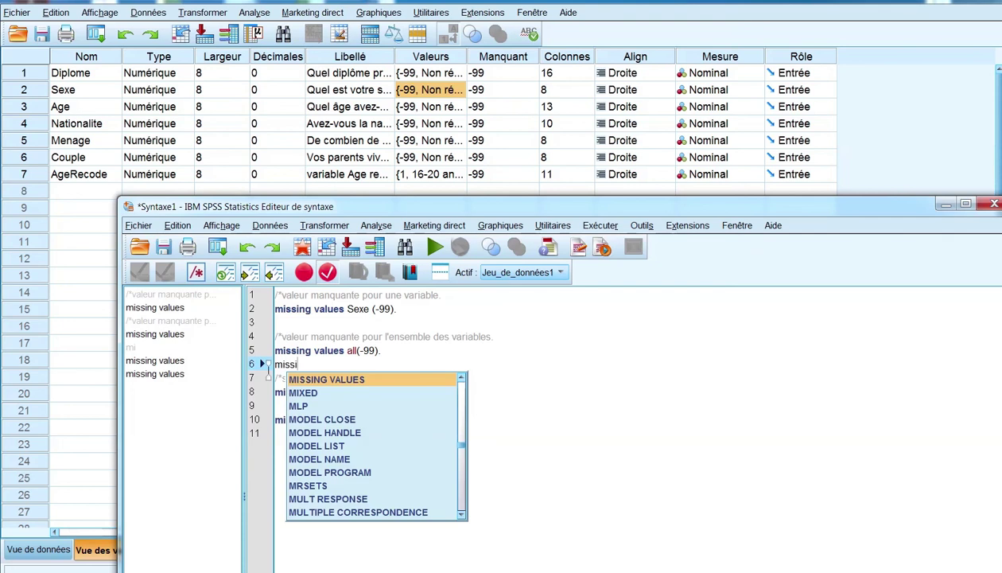
{"action": "type", "text": "ng values "}
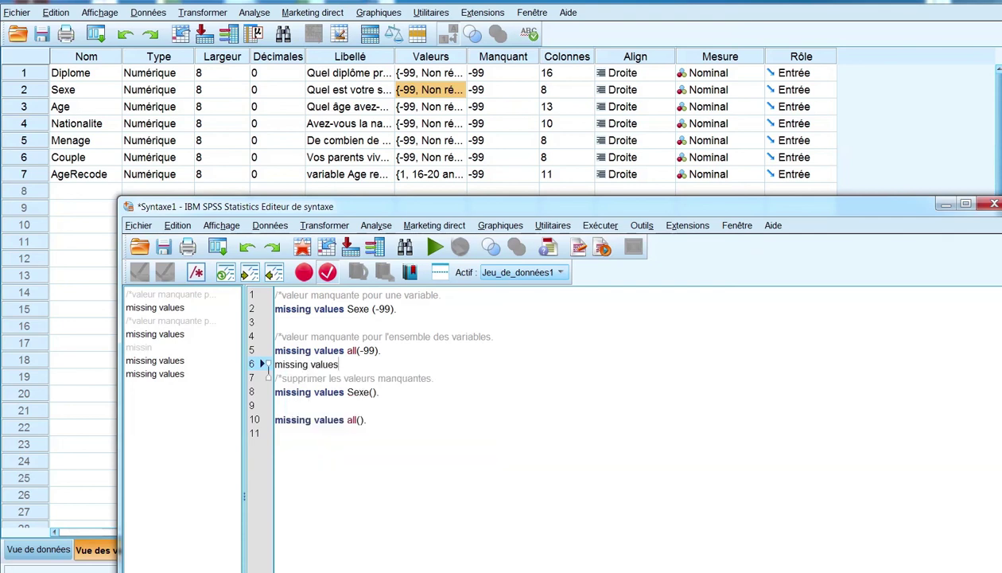
{"action": "type", "text": "S"}
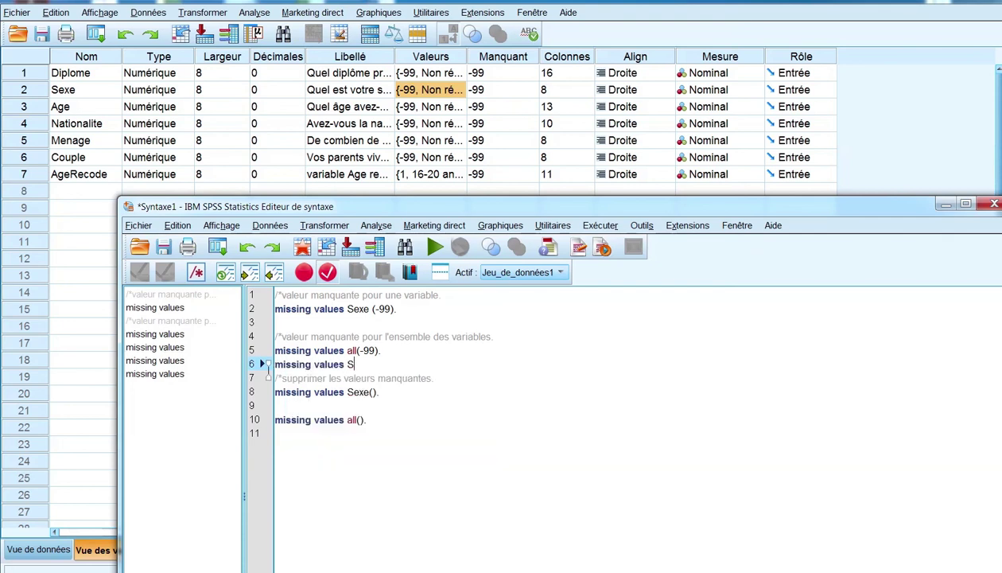
{"action": "type", "text": "exe("}
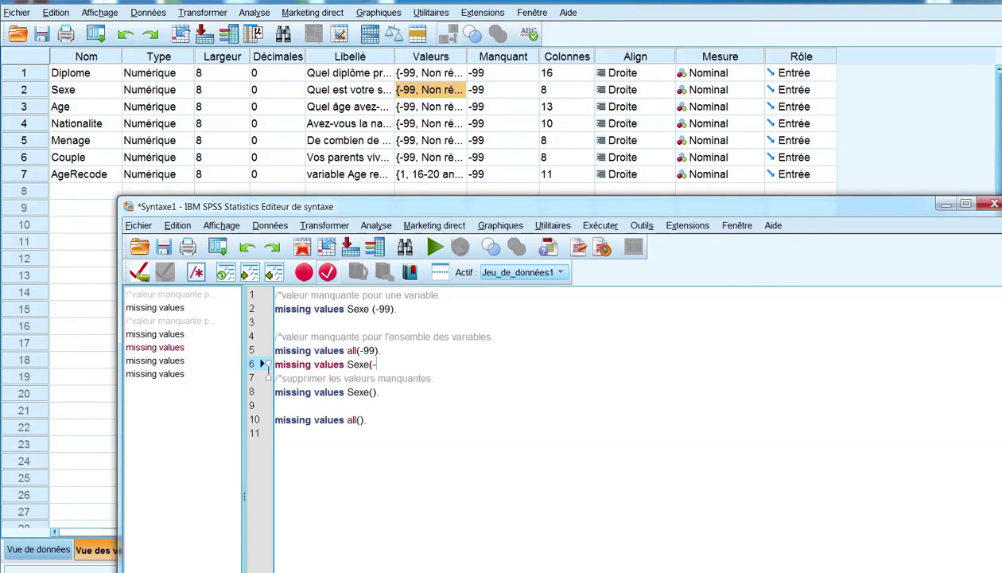
{"action": "type", "text": "-99,3"}
{"action": "type", "text": ")."}
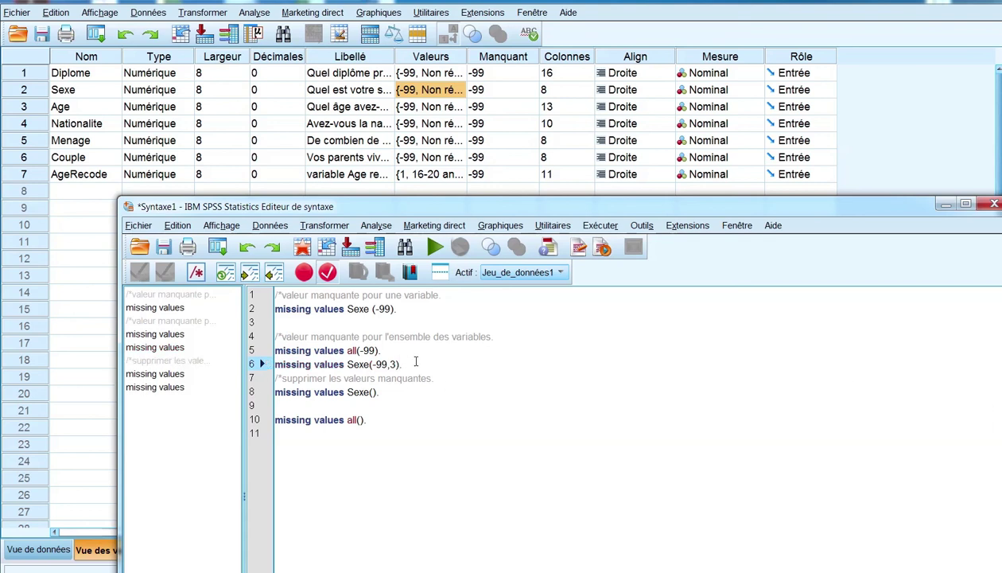
- Run only the "missing values Sexe(-99,3)." command, clear the selection, and reposition the syntax window
{"action": "left_click", "coordinate": [252, 364]}
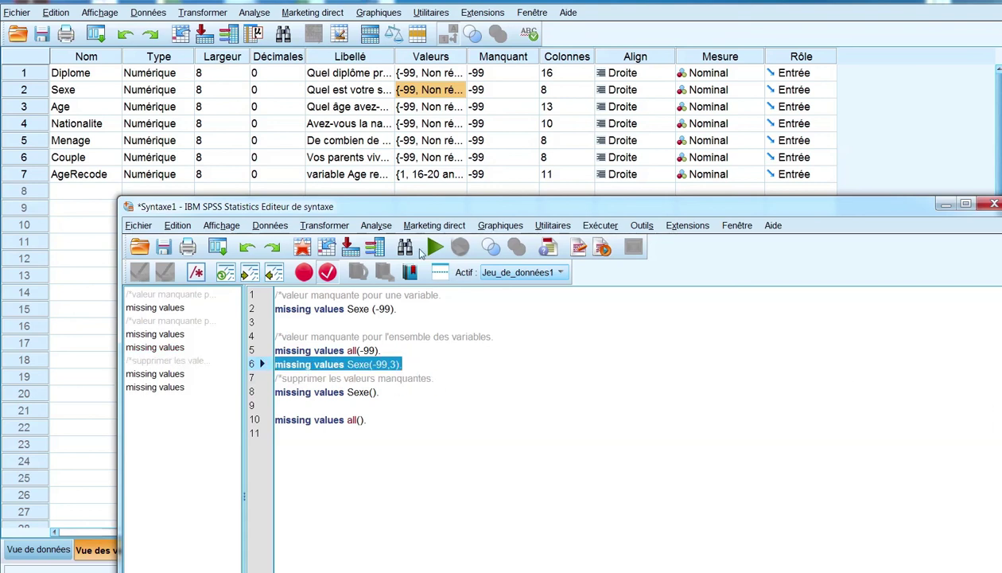
{"action": "left_click", "coordinate": [435, 249]}
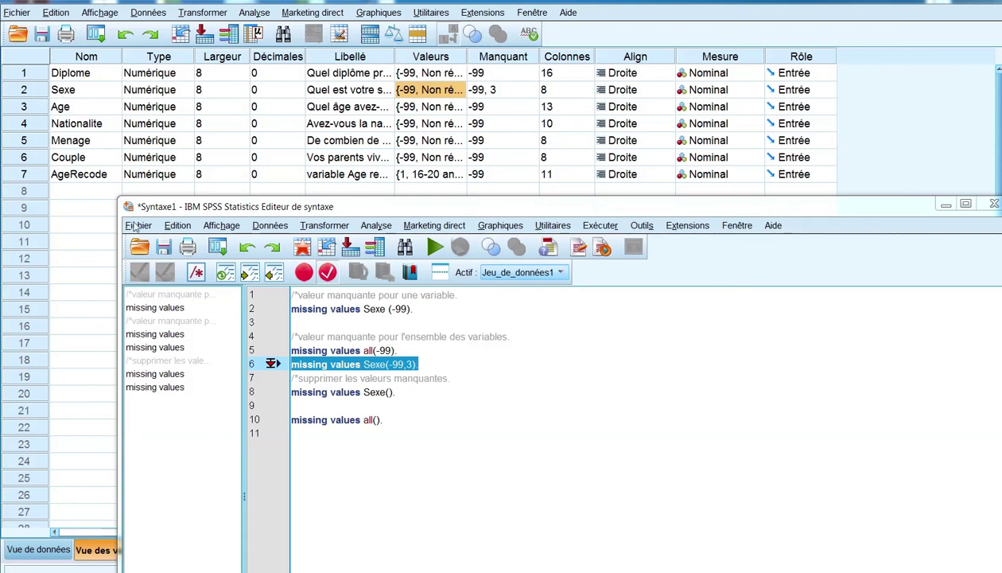
{"action": "left_click", "coordinate": [429, 365]}
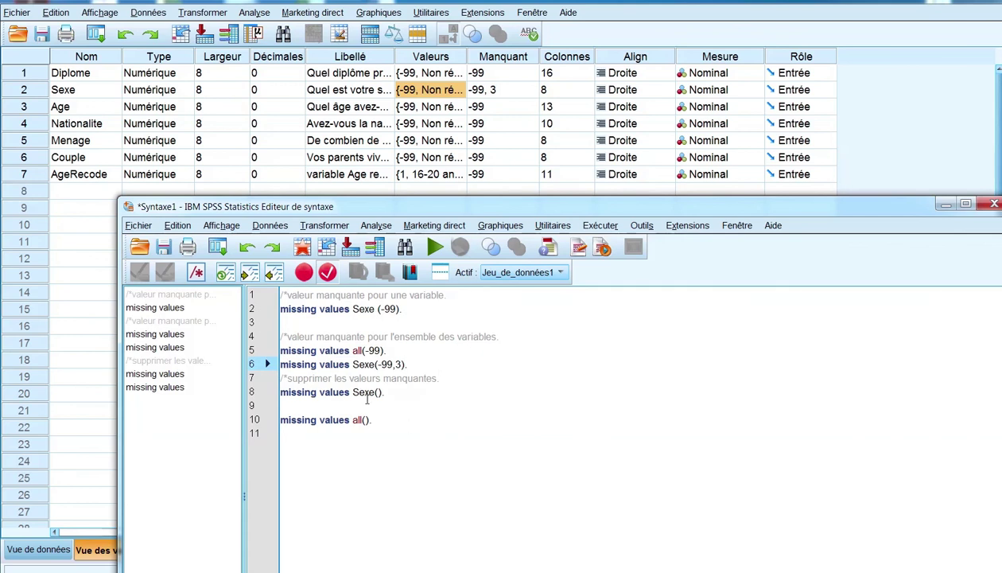
{"action": "left_click_drag", "start_coordinate": [514, 205], "coordinate": [477, 173]}
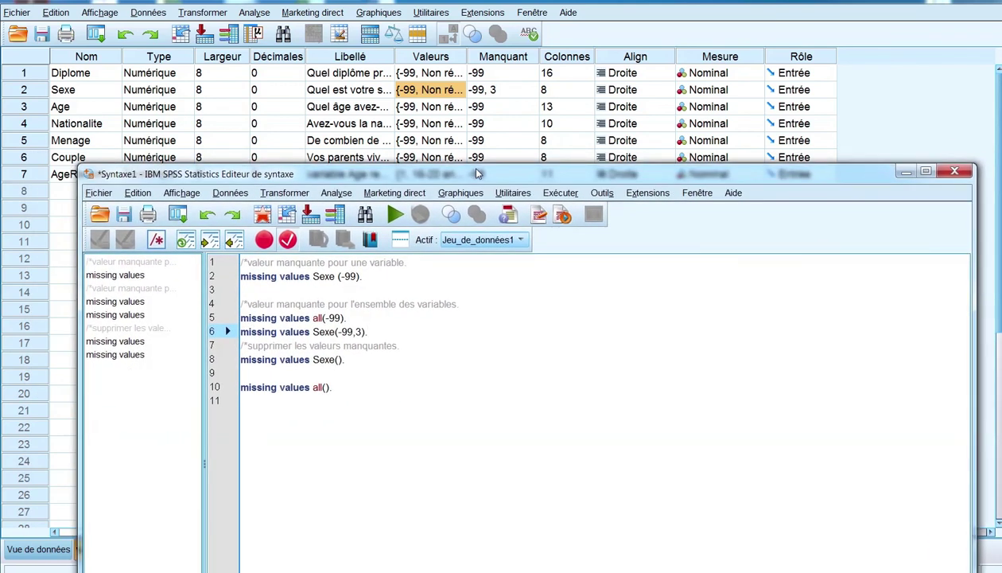